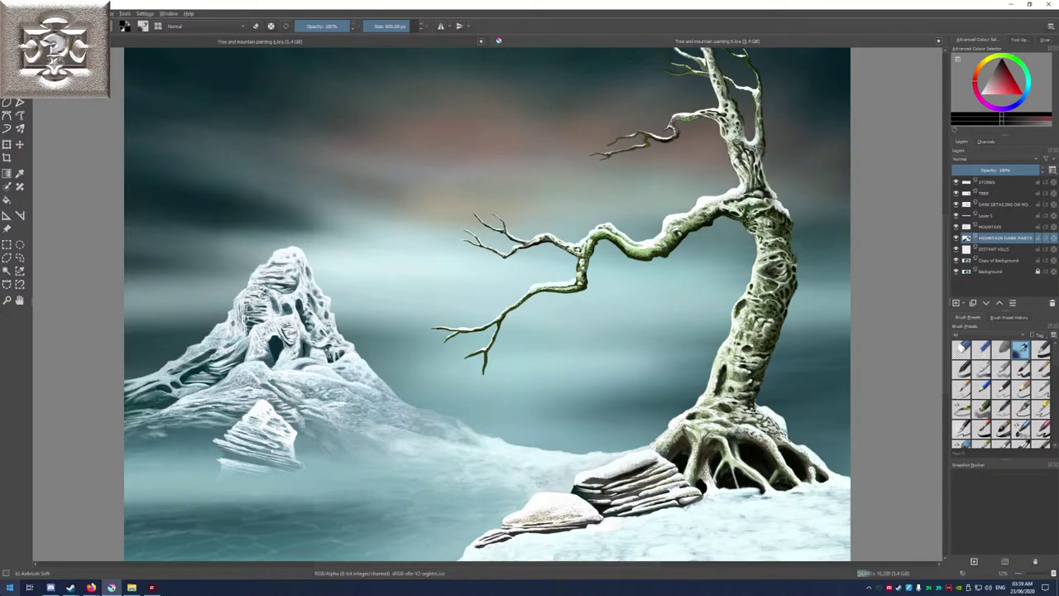
key(Page_Down)
key(Page_Down)
key(Page_Down)
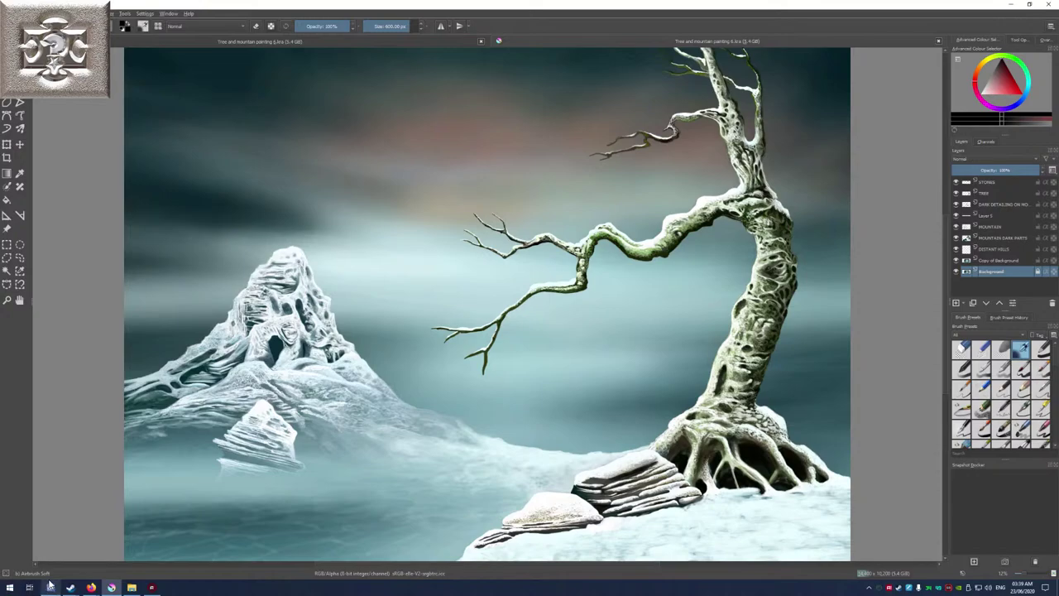
right_click(537, 324)
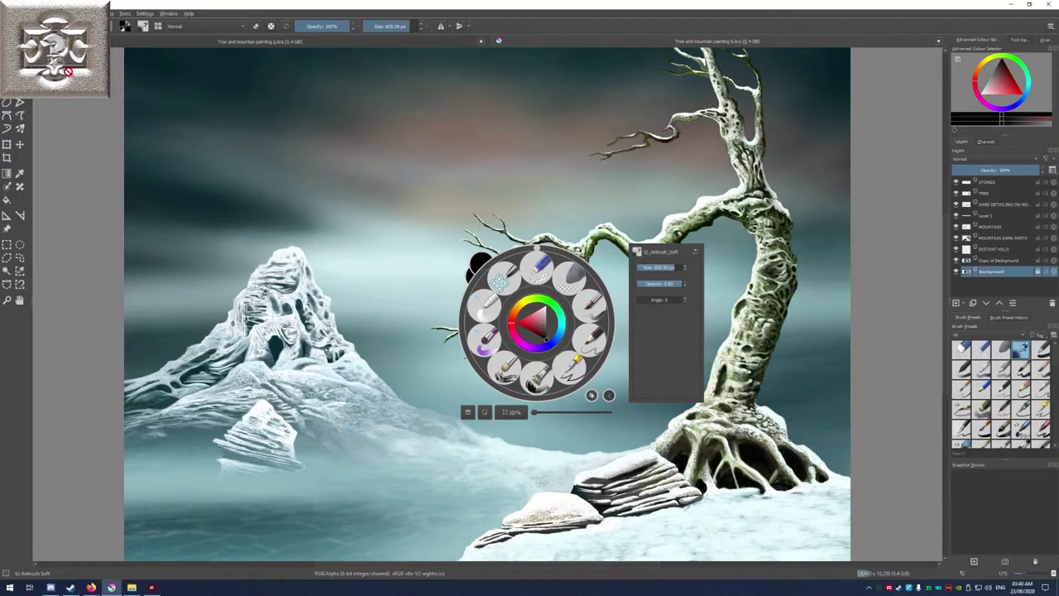
click(112, 204)
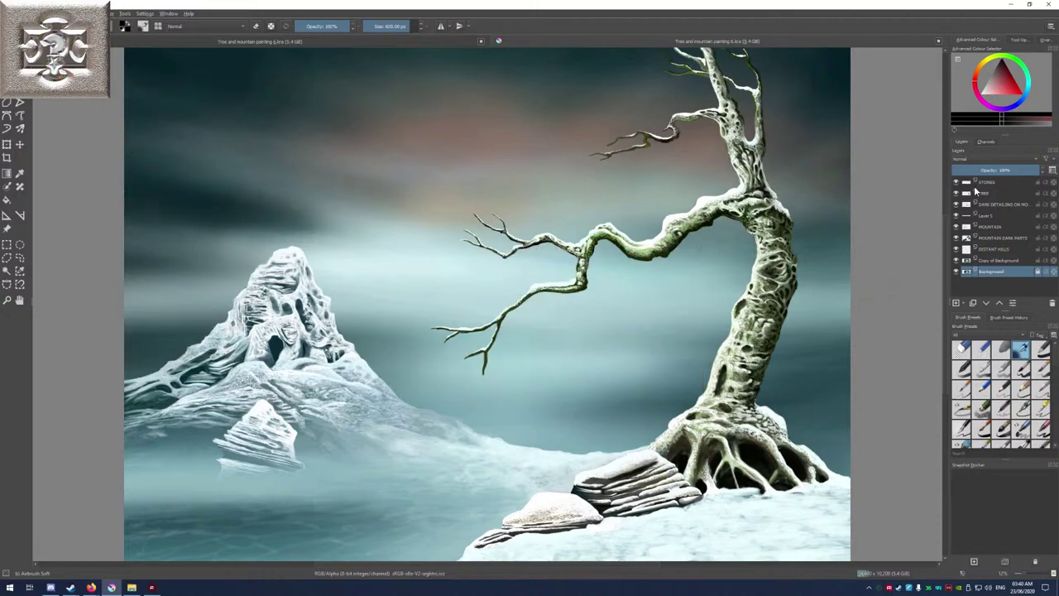
Make the STONES layer active and reduce the size of the Airbrush Soft brush.
click(984, 183)
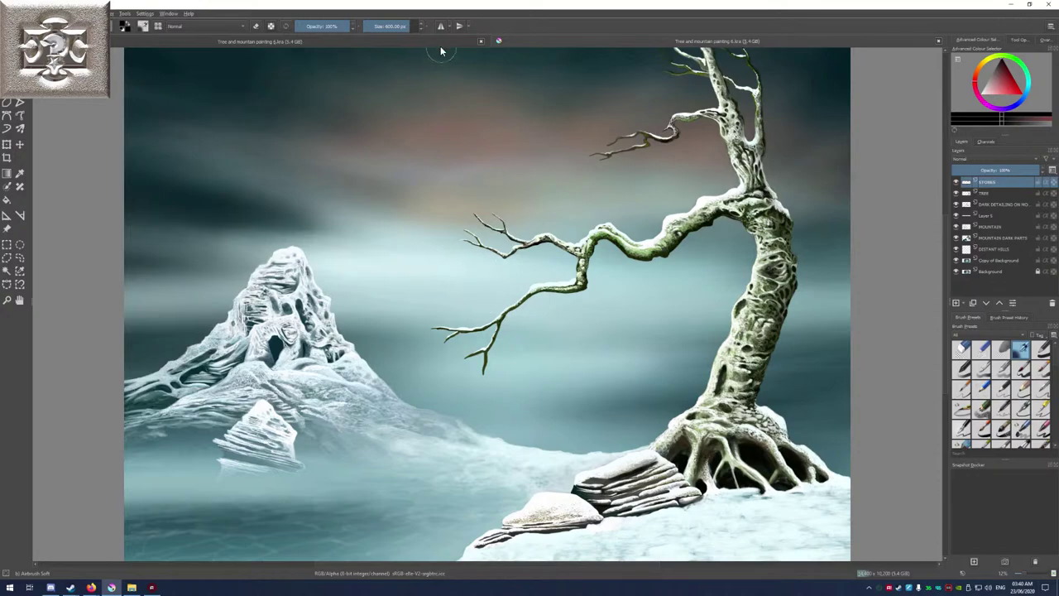
drag(379, 26, 380, 27)
drag(373, 23, 386, 26)
Bring up the pop-up palette and remove the Distort Move brush preset from the My Favorites tag.
right_click(503, 292)
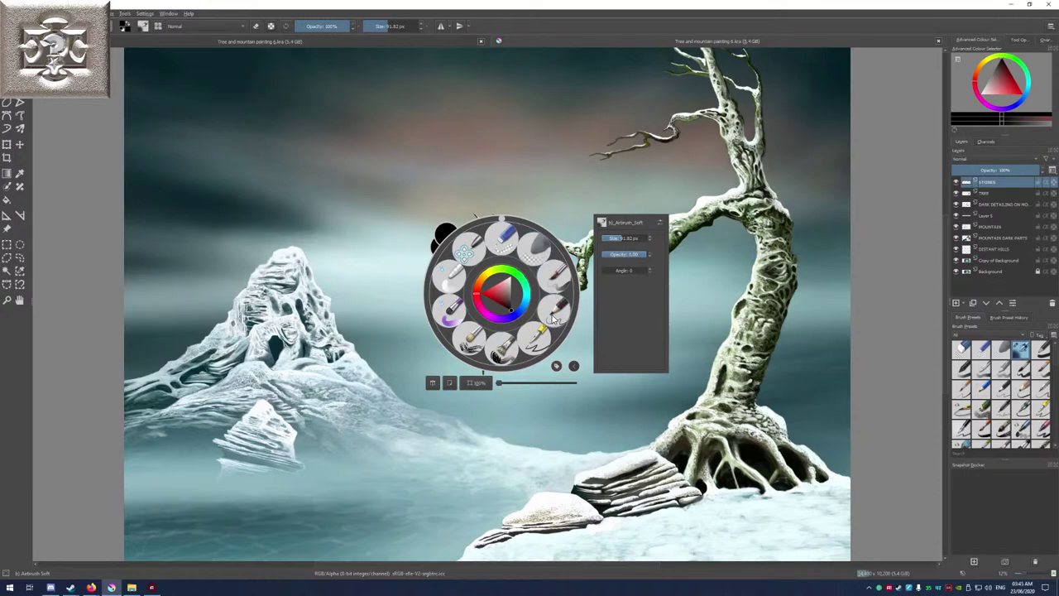
right_click(1021, 351)
mouse_move(990, 365)
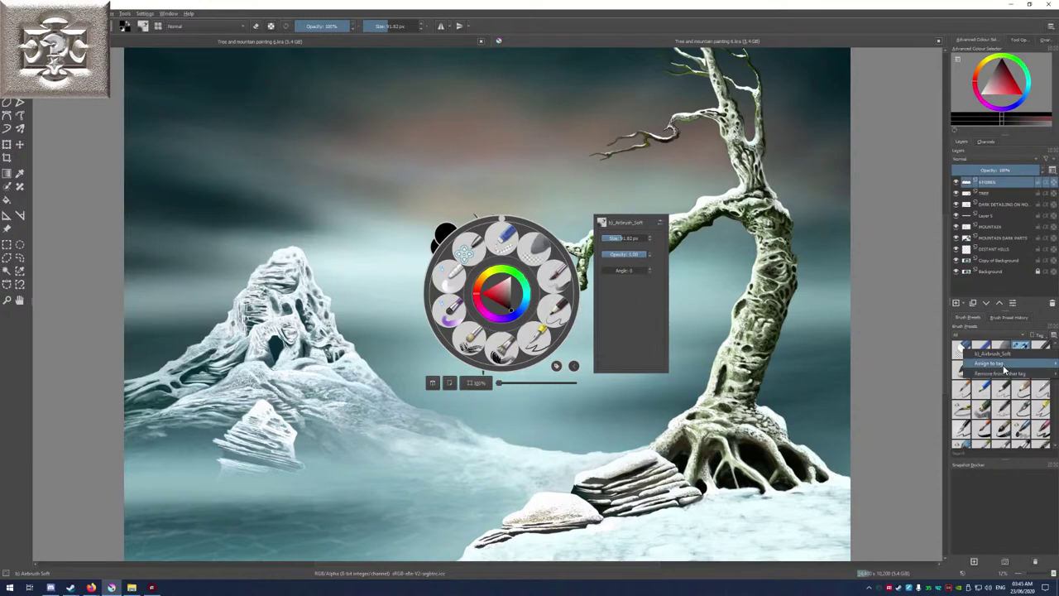
click(1056, 399)
scroll(1053, 385, down, 3)
mouse_move(1055, 386)
mouse_down()
mouse_move(1057, 420)
mouse_move(1055, 354)
mouse_move(1056, 412)
mouse_up()
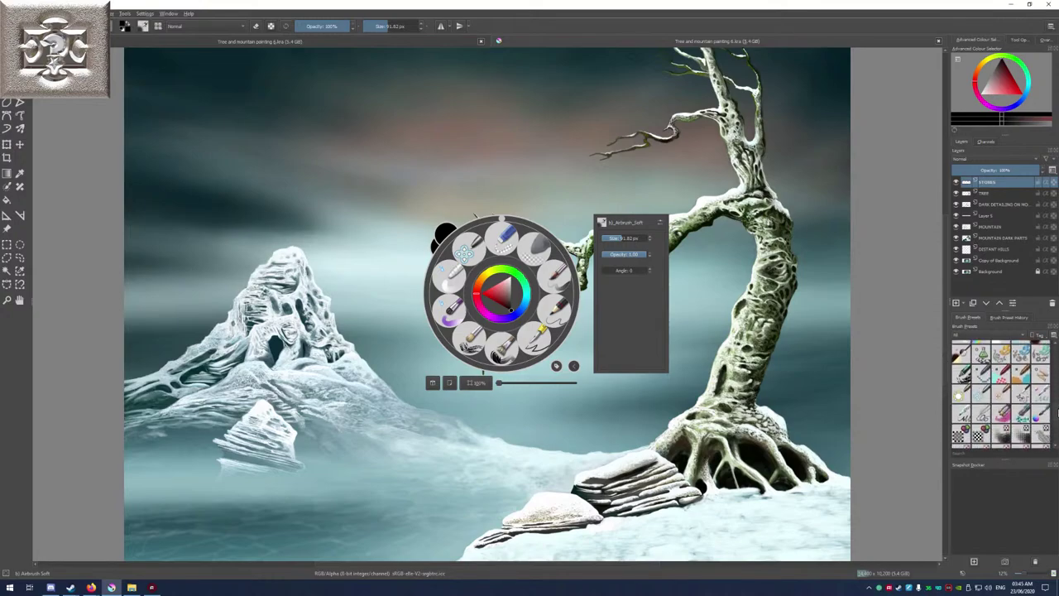
right_click(982, 400)
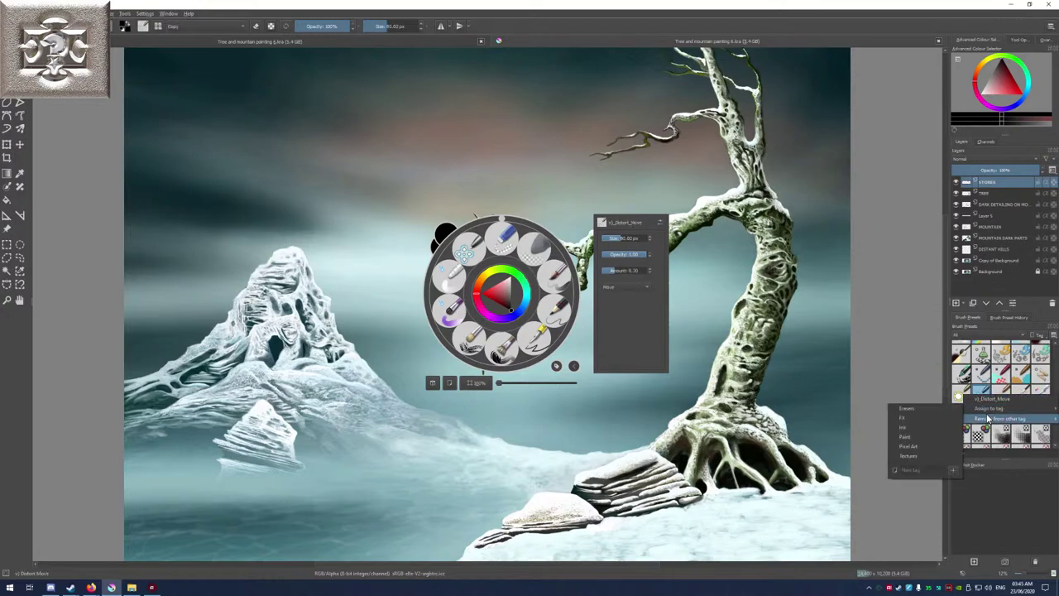
mouse_move(978, 420)
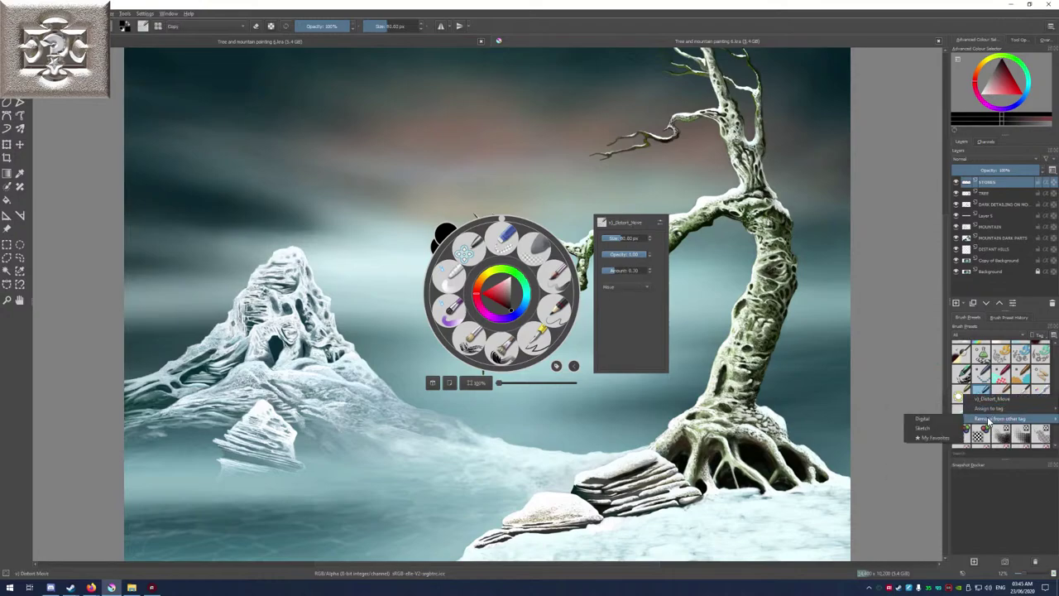
click(944, 436)
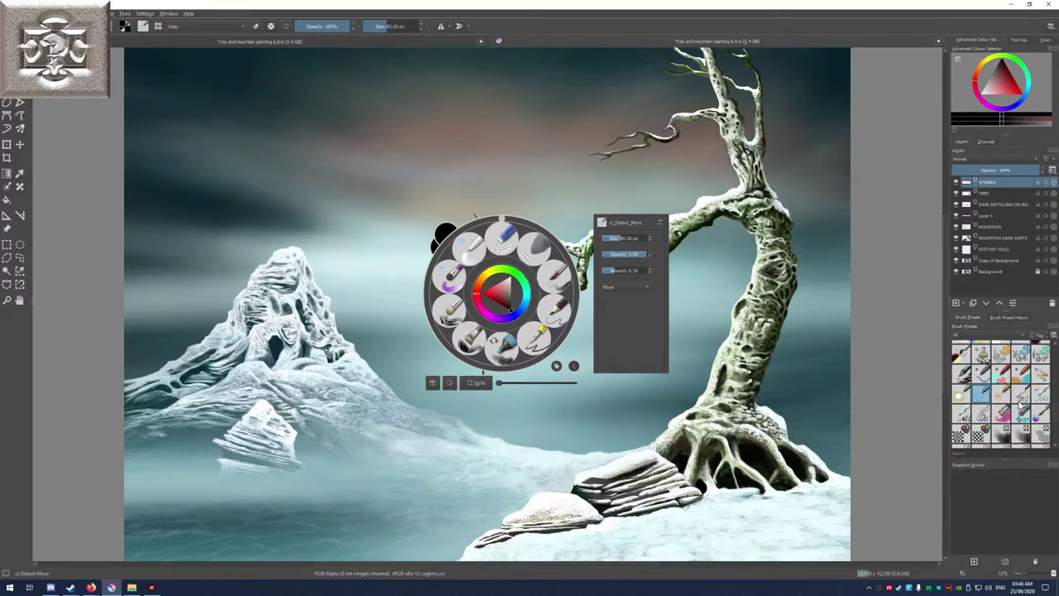
Check the tags assigned to the Airbrush Soft brush preset.
scroll(1057, 355, down, 3)
scroll(1057, 389, down, 3)
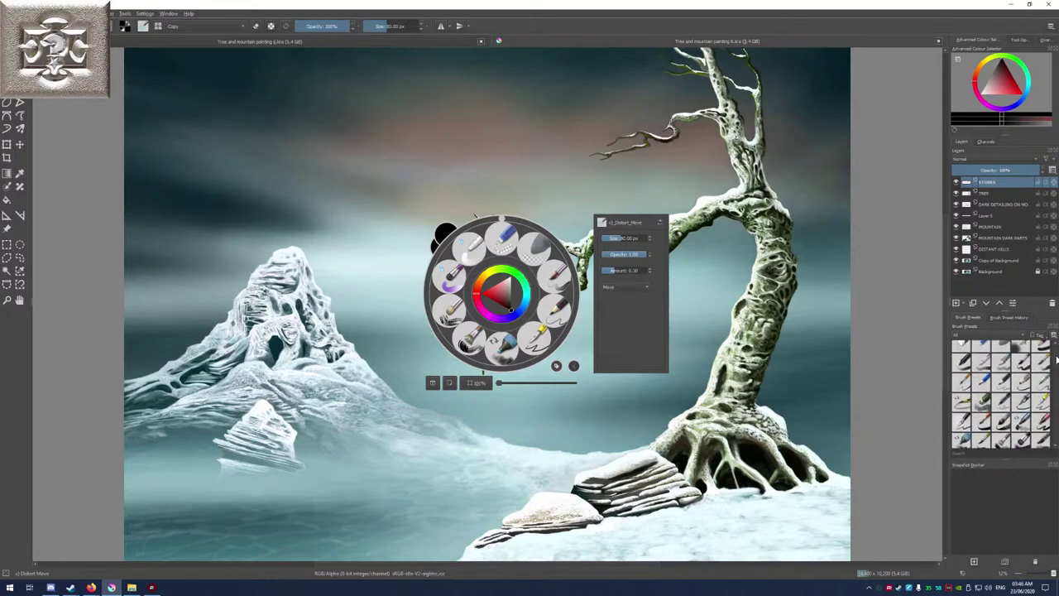
click(1022, 351)
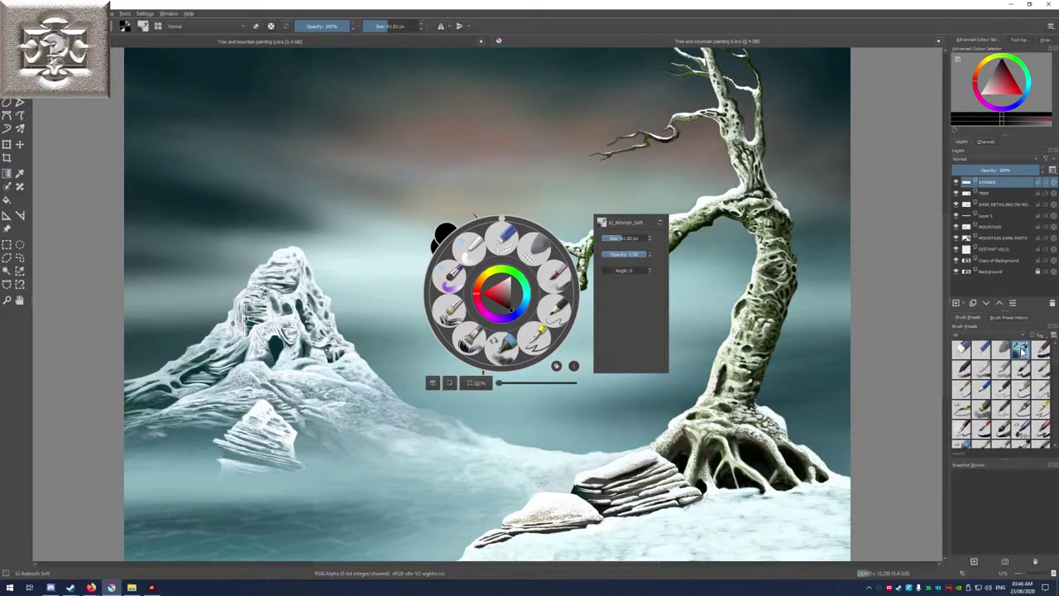
right_click(1023, 351)
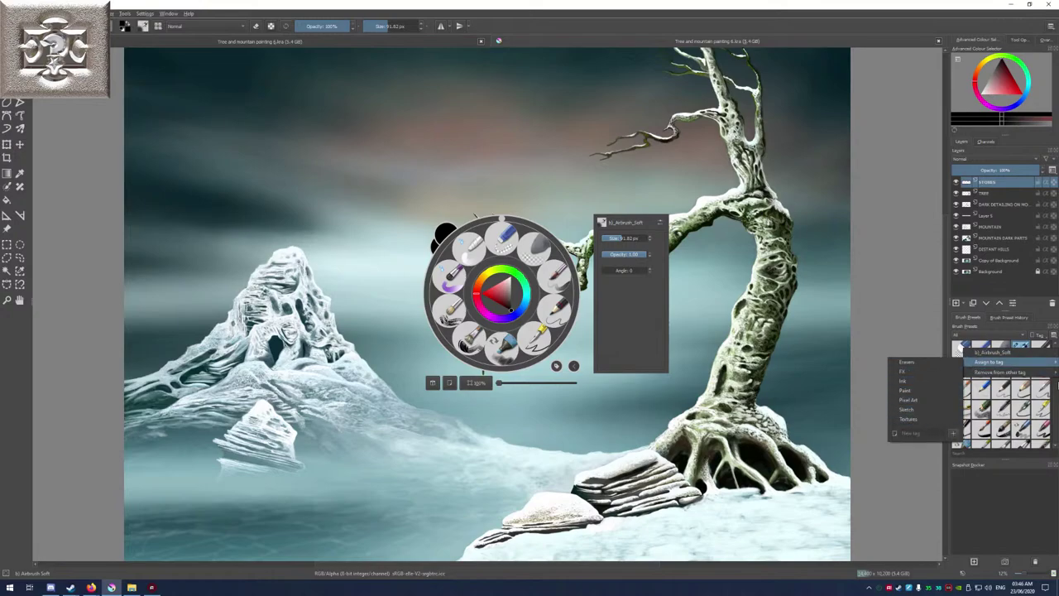
mouse_move(1041, 377)
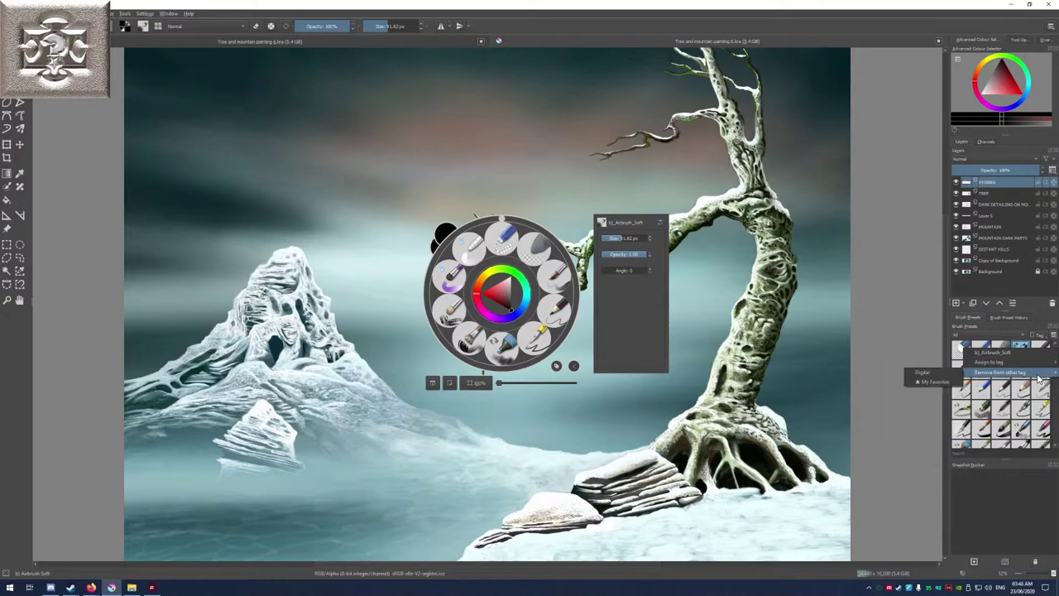
click(1032, 514)
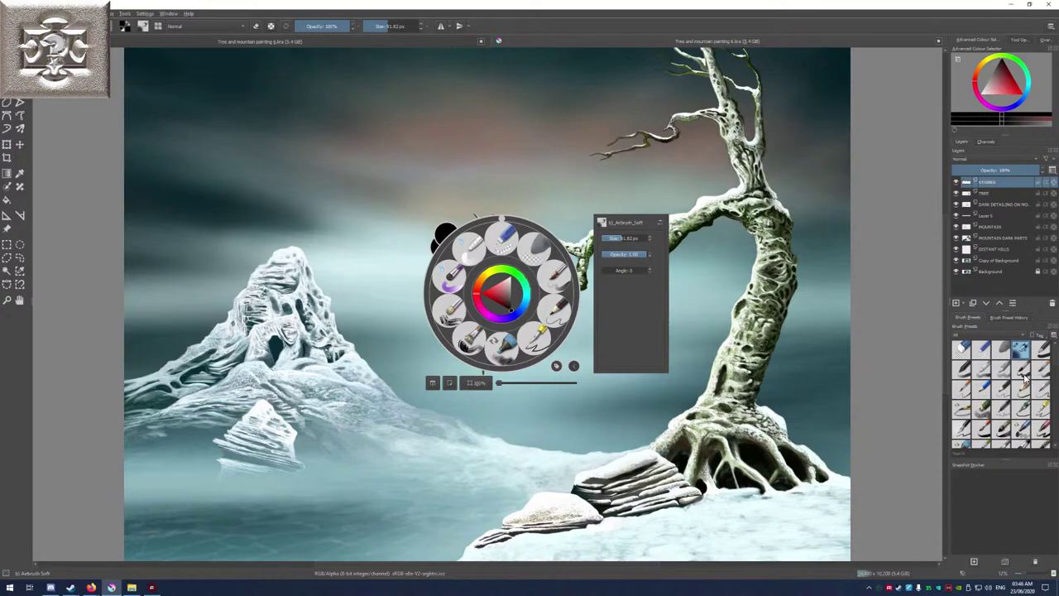
Remove the Marker Dry brush preset from the My Favorites tag.
scroll(1054, 357, down, 3)
scroll(1057, 369, down, 8)
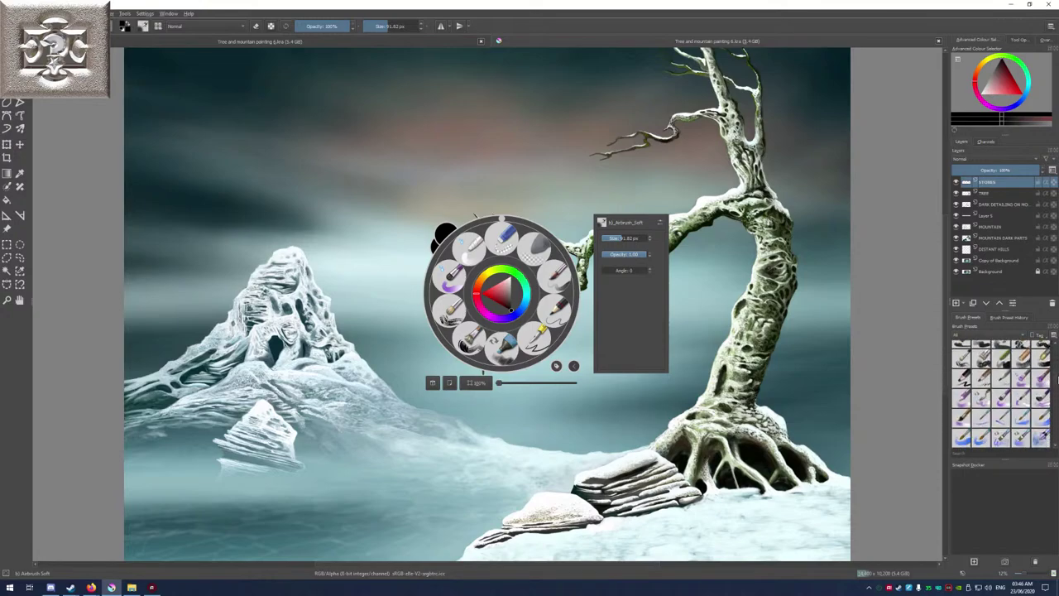
scroll(1054, 364, down, 2)
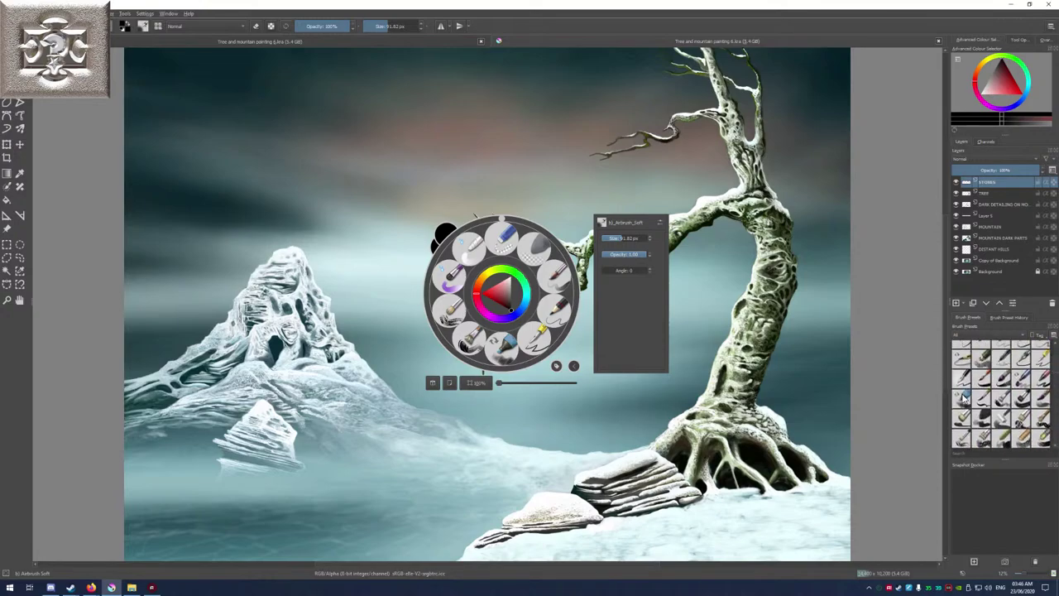
right_click(962, 402)
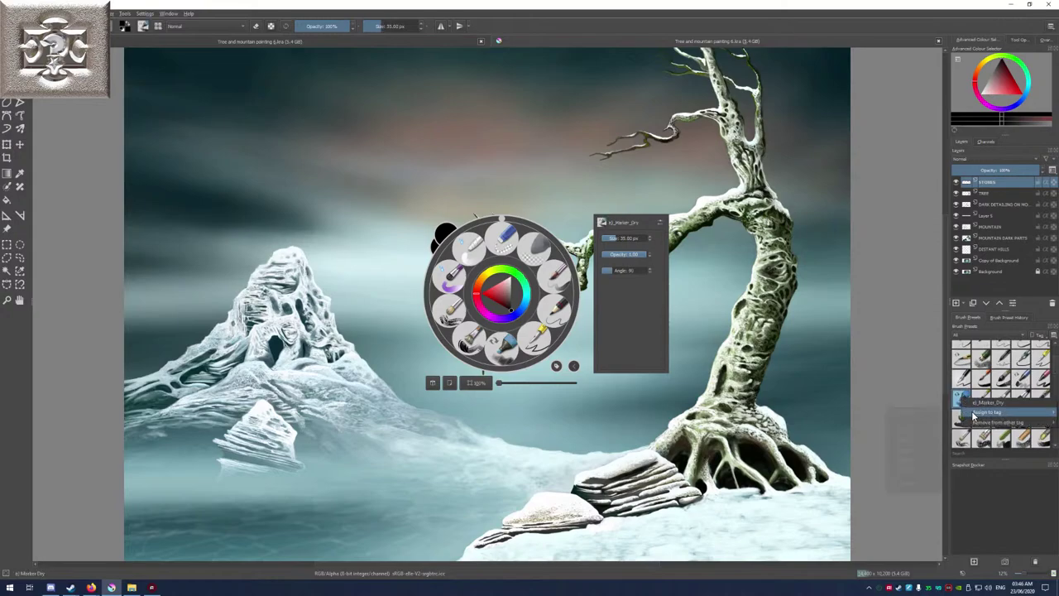
mouse_move(964, 424)
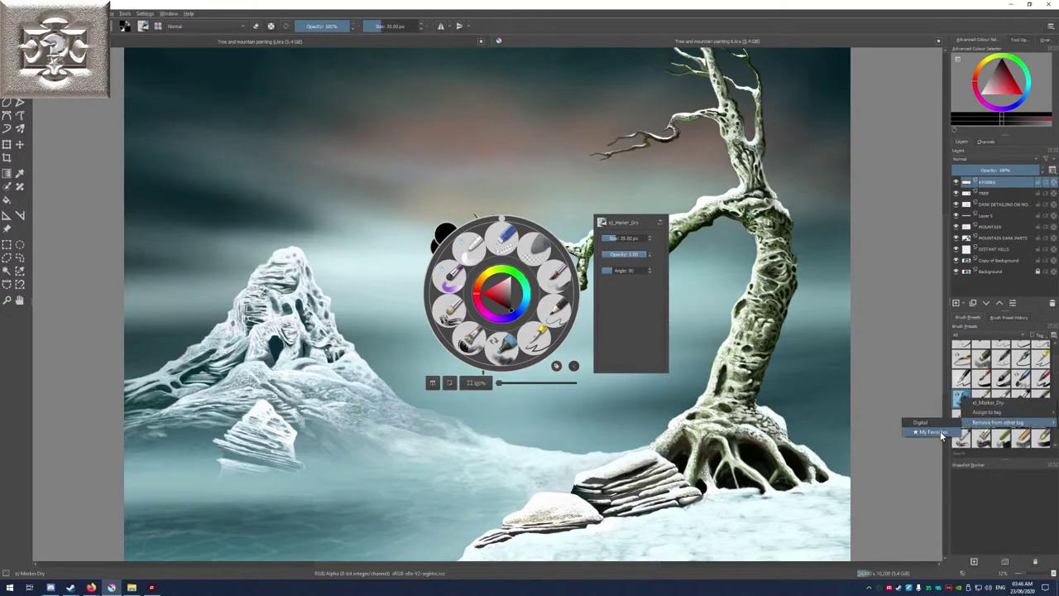
click(941, 431)
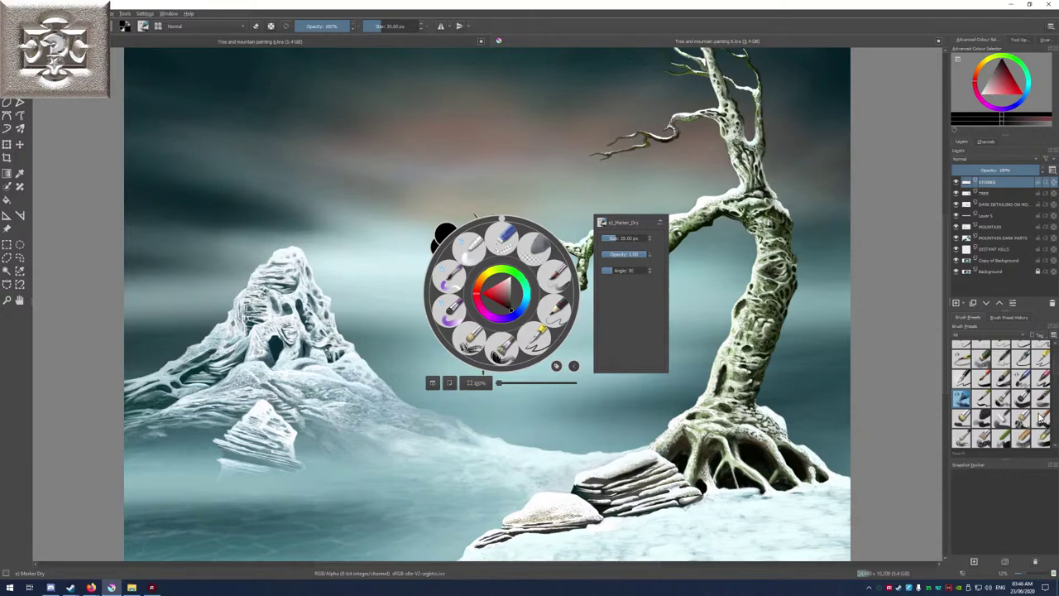
Remove the Dry Brushing preset from the My Favorites tag and dismiss the pop-up palette.
right_click(961, 440)
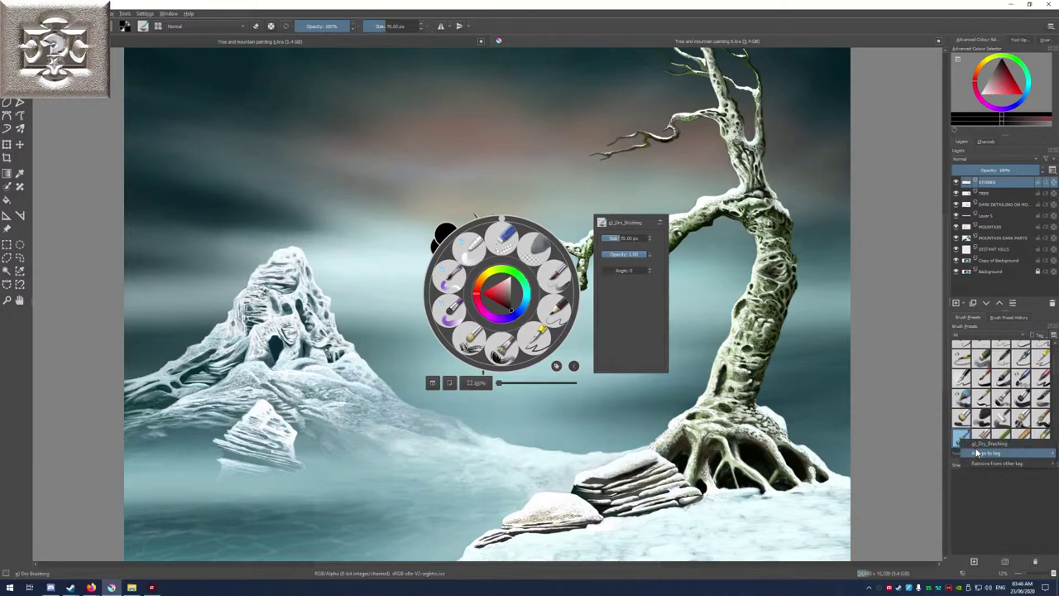
mouse_move(977, 462)
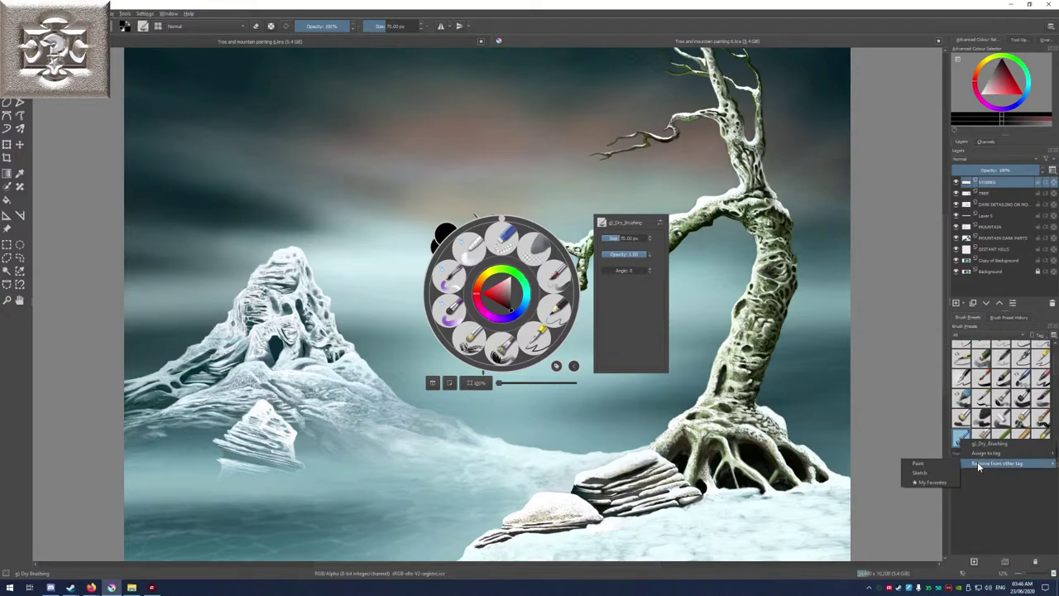
click(933, 483)
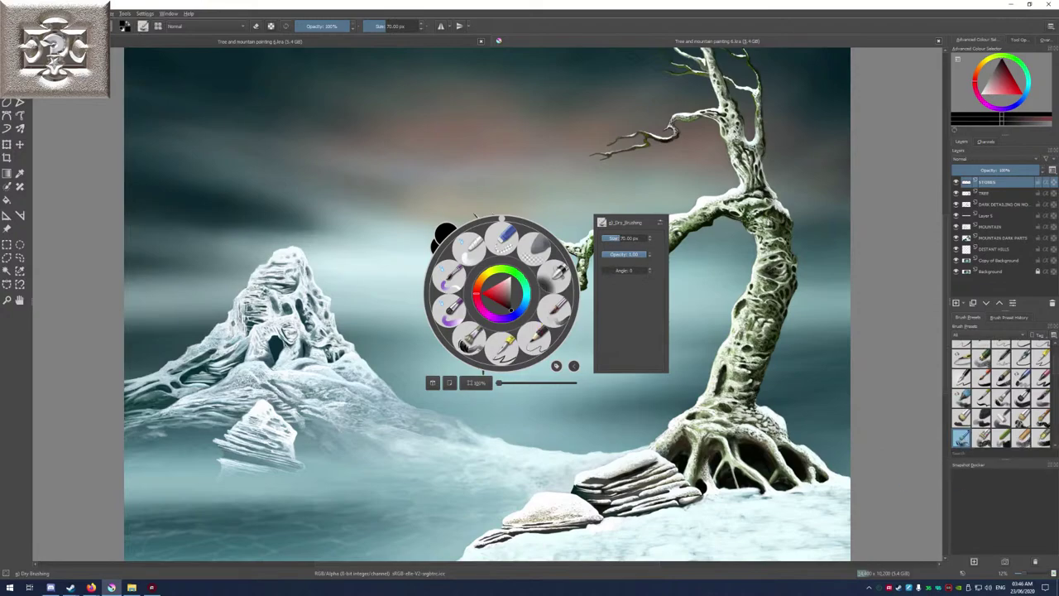
click(686, 296)
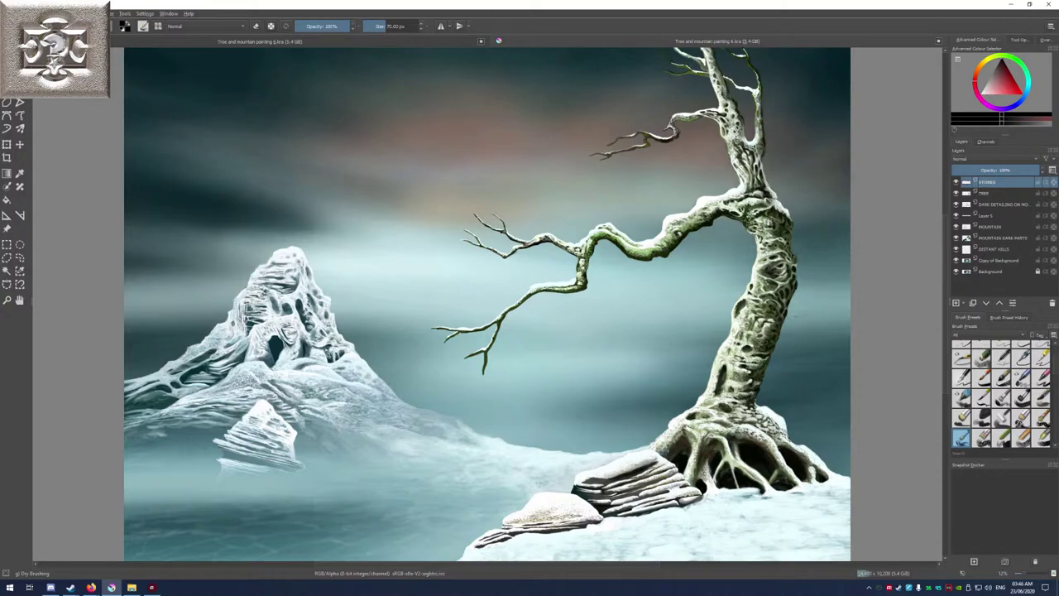
Set the Dry Brushing brush to a size of about 21 px and an opacity of about 59%.
key(ctrl+plus)
key(ctrl+plus)
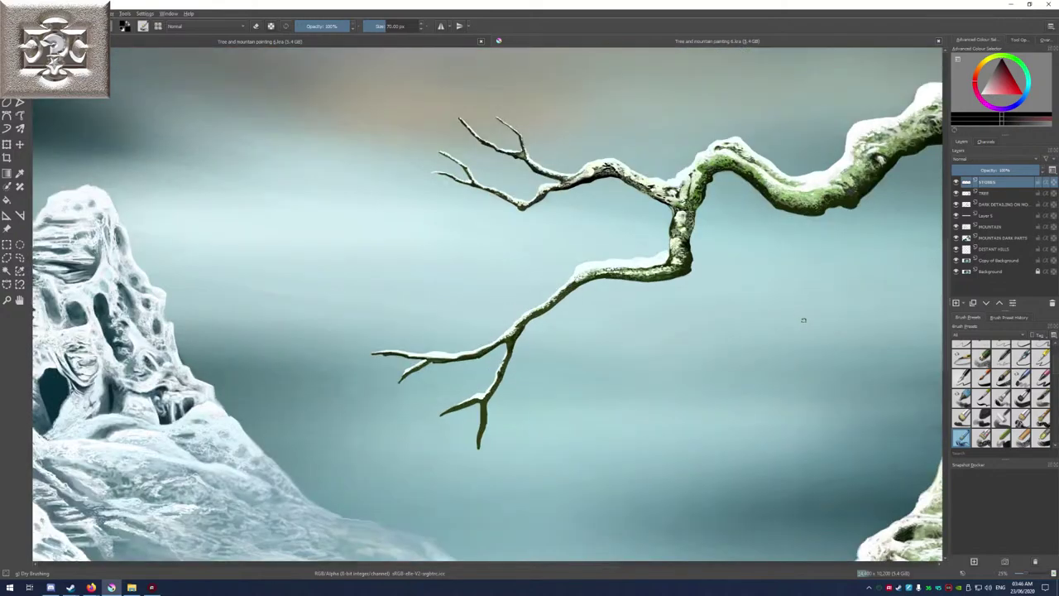
right_click(750, 219)
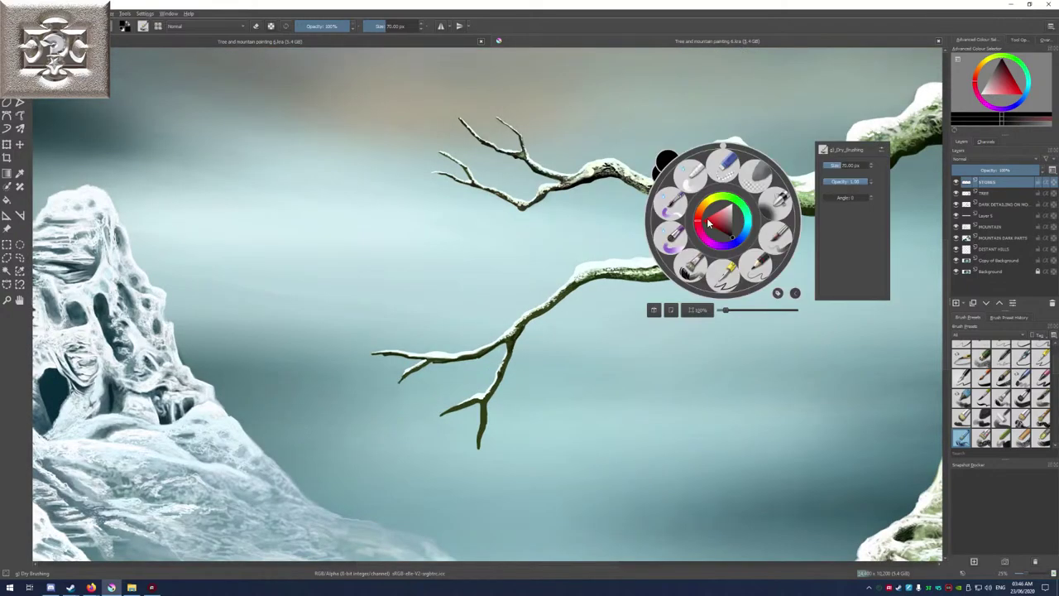
drag(837, 165, 832, 166)
click(833, 183)
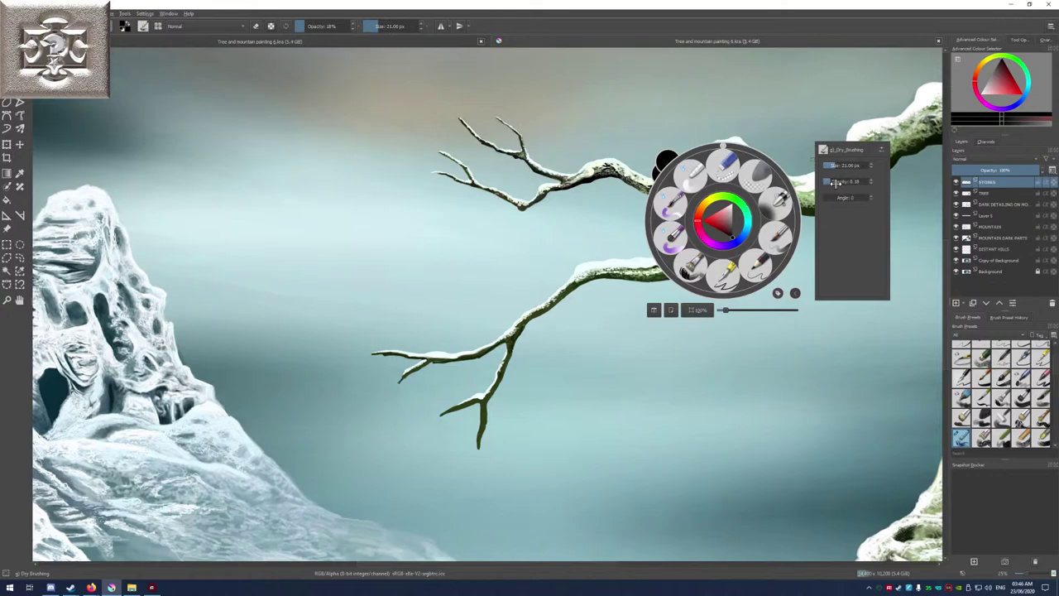
drag(836, 184, 852, 184)
click(599, 260)
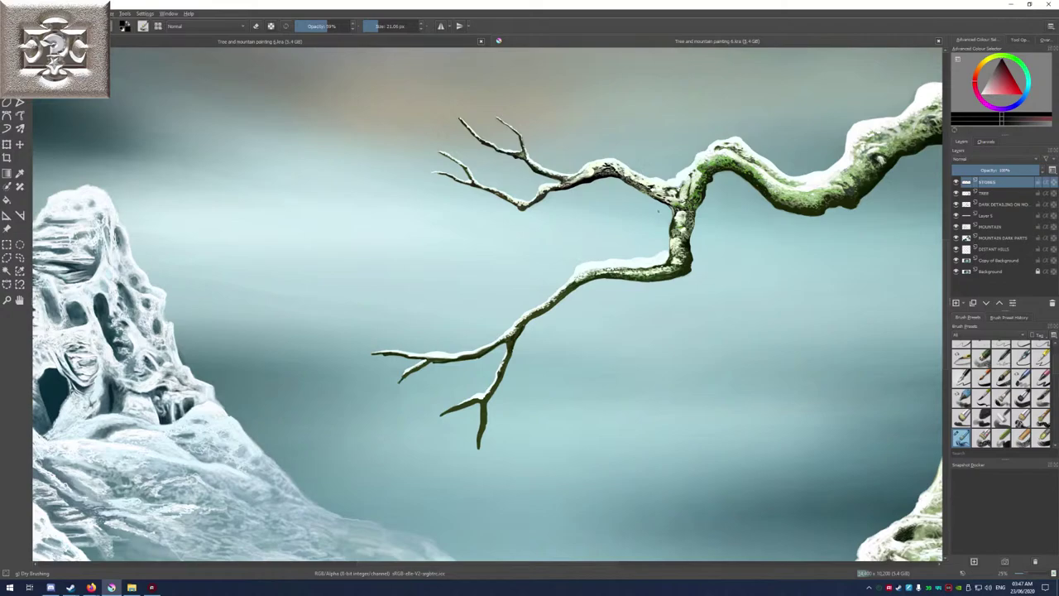
Change the painting colour to a very dark green.
drag(653, 220, 372, 267)
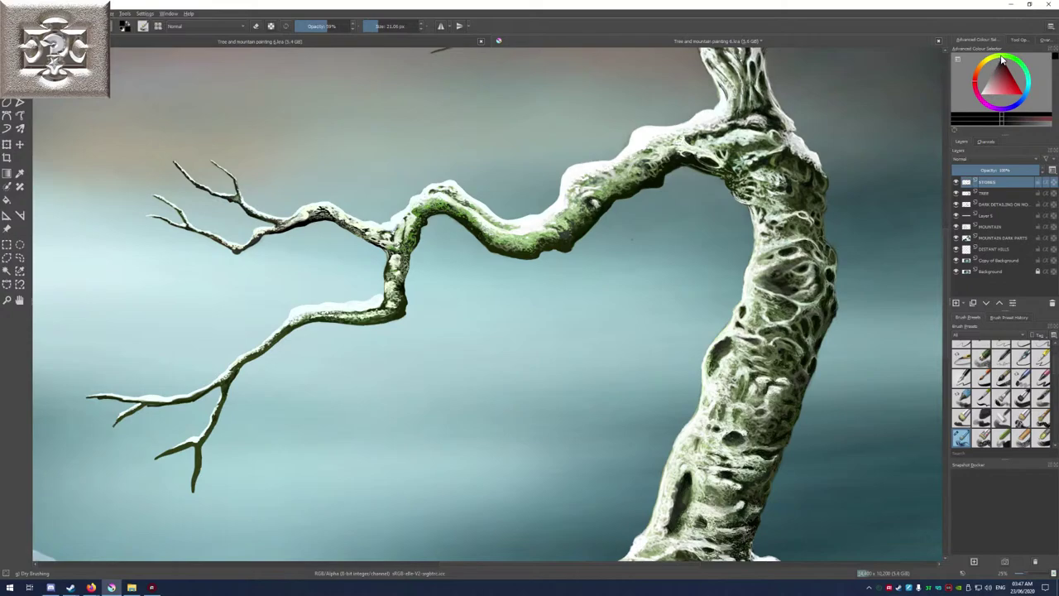
drag(1002, 61, 987, 91)
right_click(625, 298)
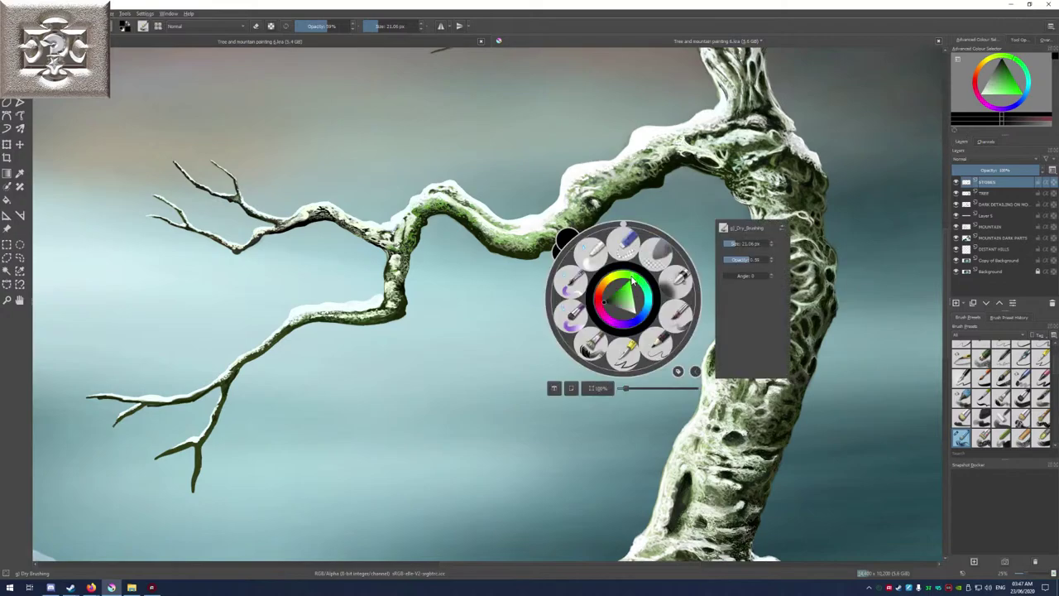
click(616, 298)
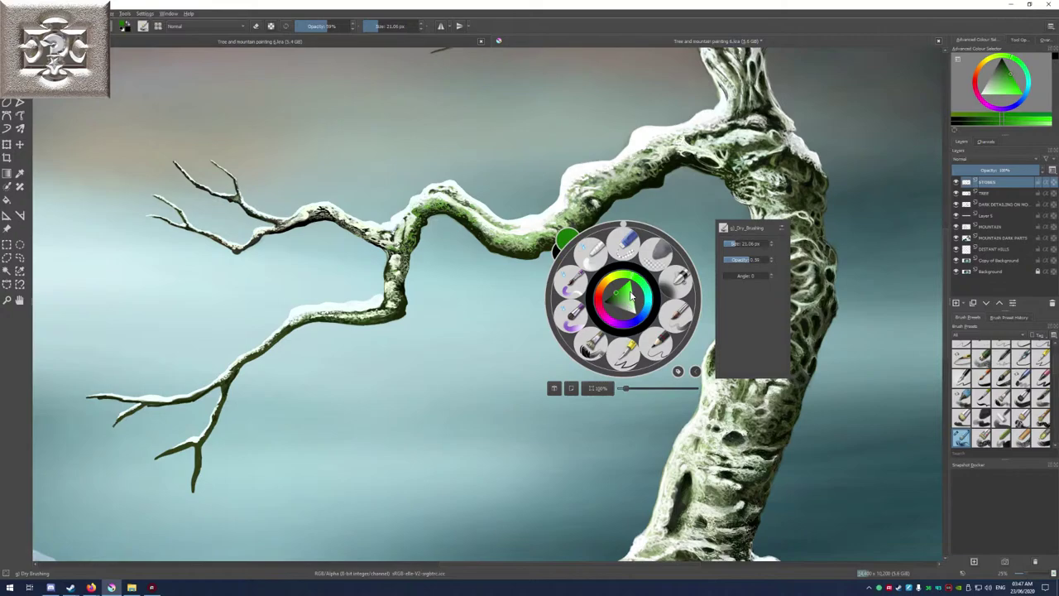
click(613, 295)
click(612, 296)
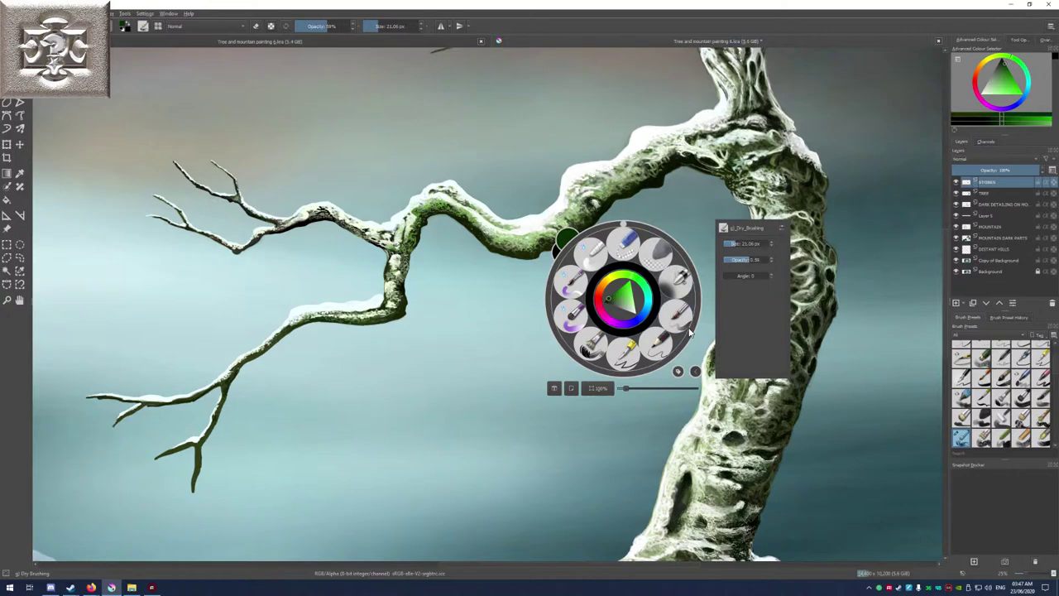
click(624, 387)
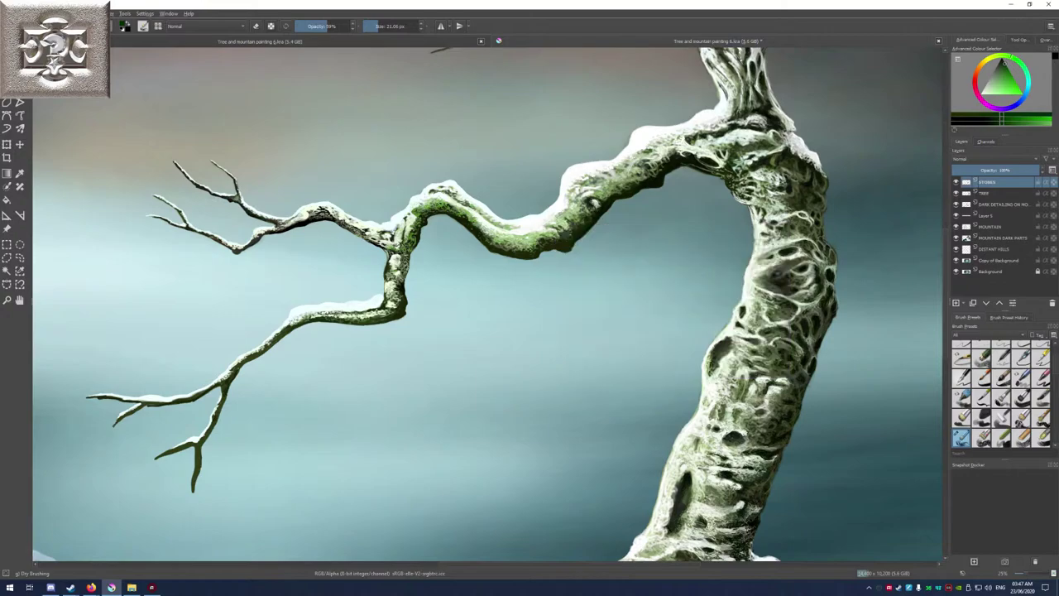
Make the TREE layer the active layer for painting on the curved branch.
click(983, 194)
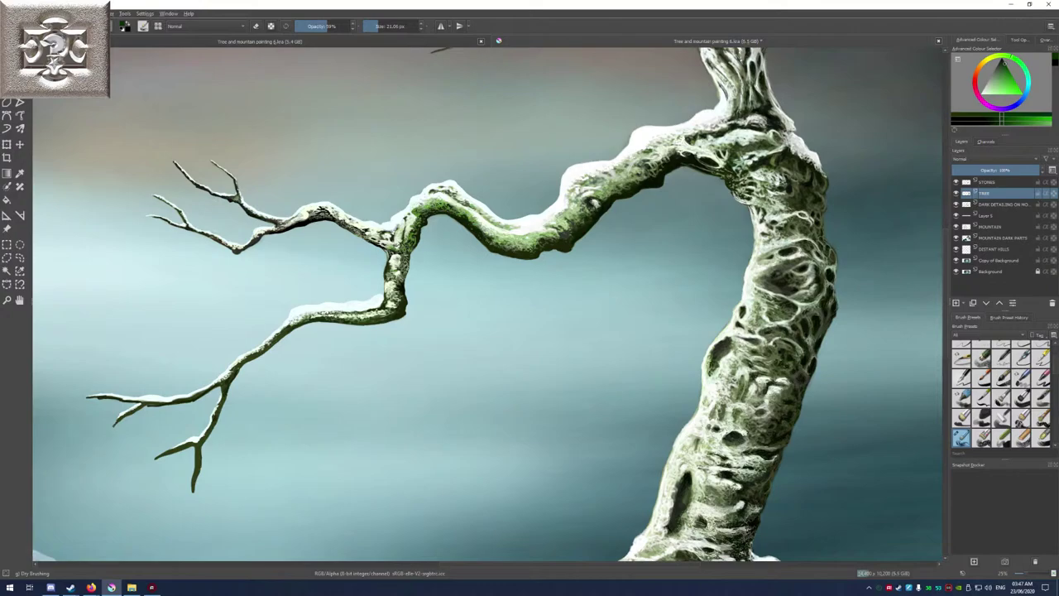
key(plus)
key(plus)
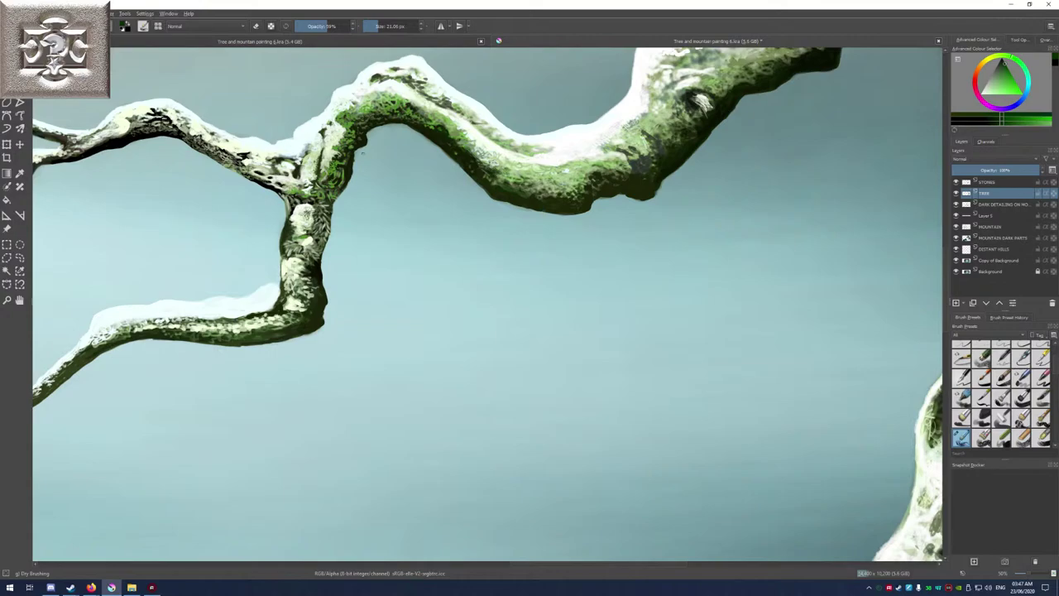
Change the painting colour to a light green using the pop-up palette's colour selector.
right_click(339, 157)
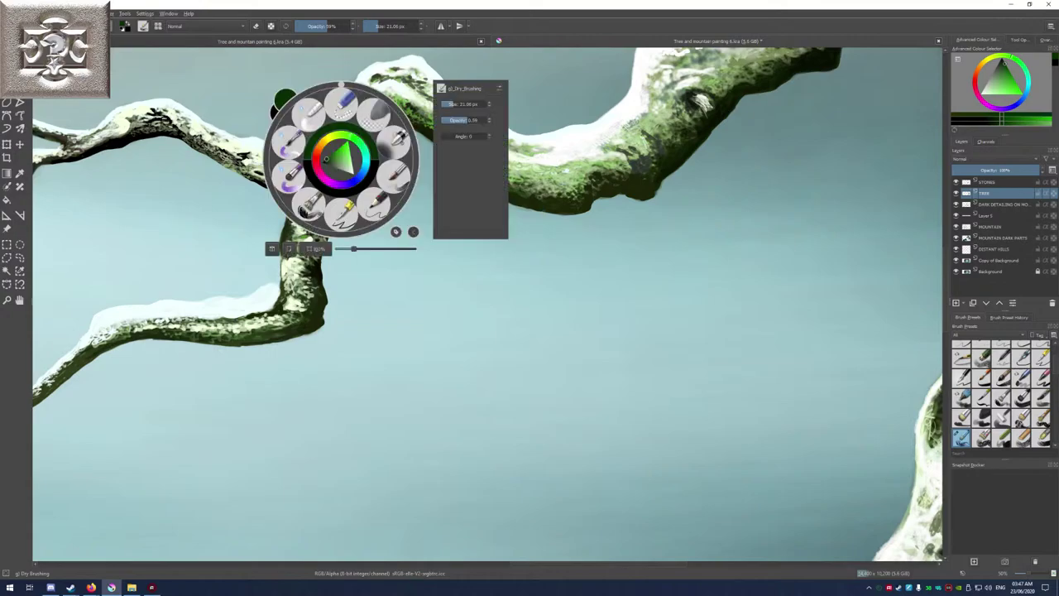
click(335, 159)
click(341, 158)
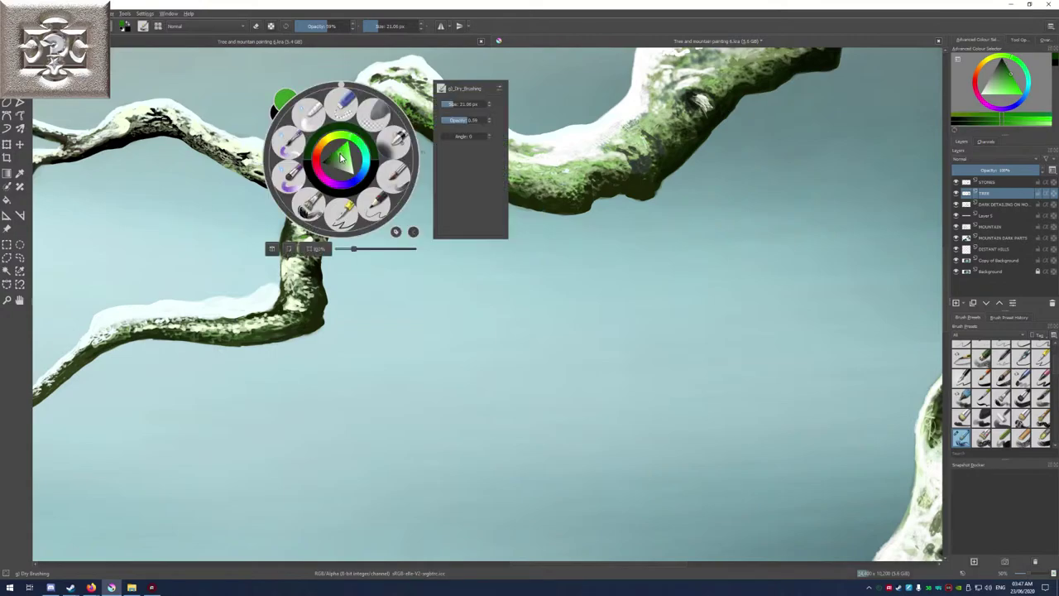
click(339, 157)
click(344, 160)
click(349, 160)
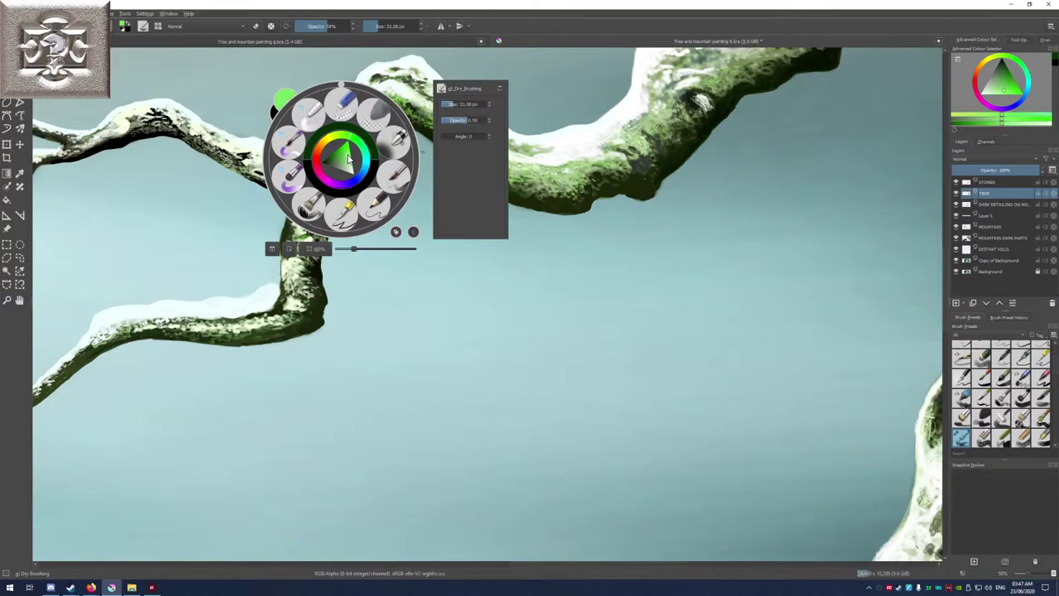
click(349, 159)
Step the active layer down from TREE to Background and dismiss the pop-up palette.
key(Page_Down)
key(Page_Down)
key(Page_Down)
key(Page_Down)
key(Page_Down)
key(Page_Down)
key(Page_Down)
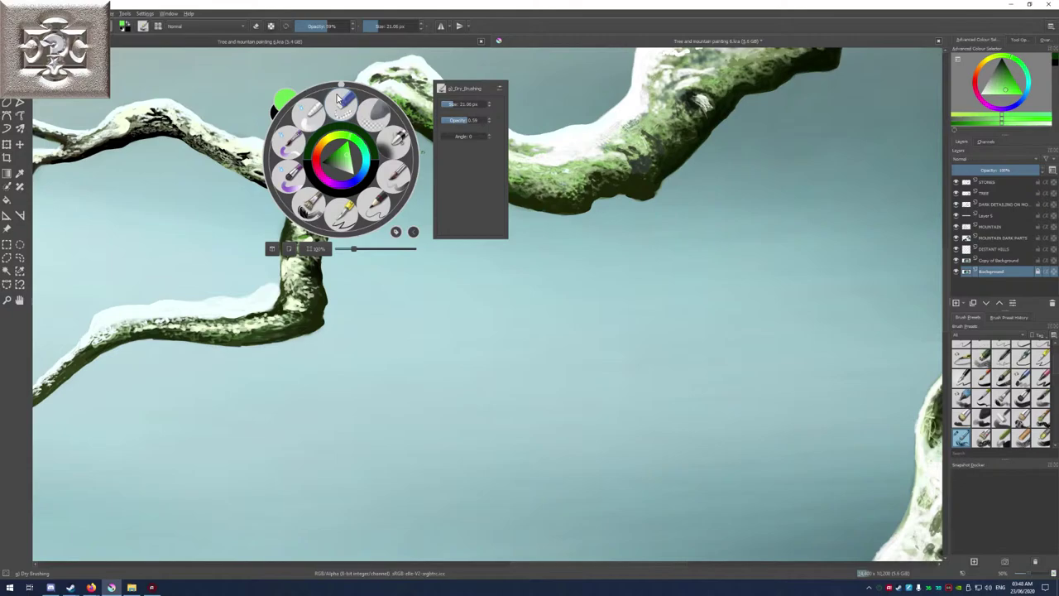
click(552, 202)
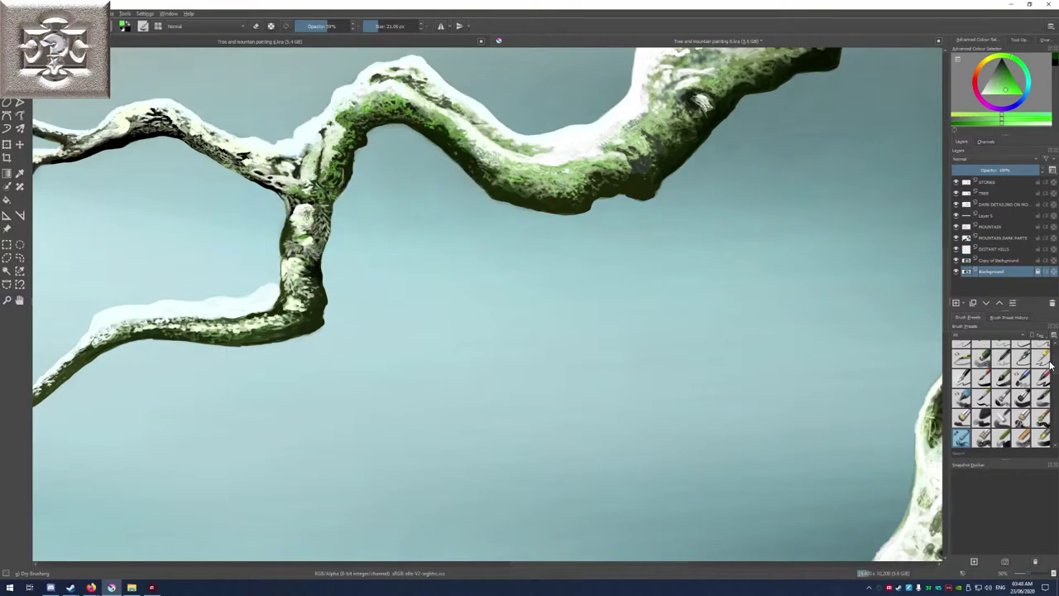
Choose the Airbrush Soft brush preset and make the TREE layer active.
scroll(1046, 364, up, 2)
click(1021, 349)
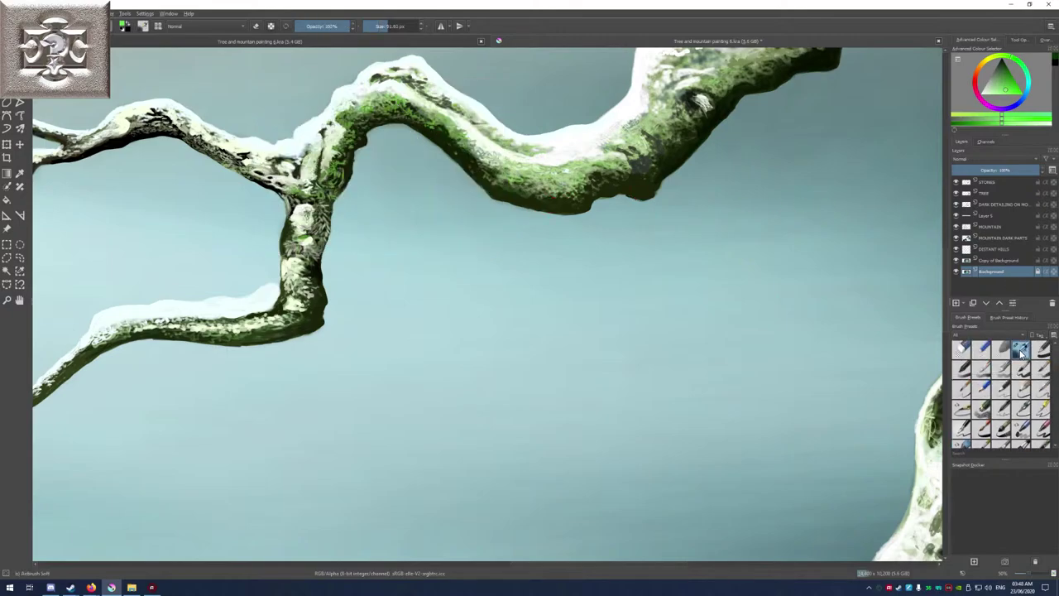
click(985, 192)
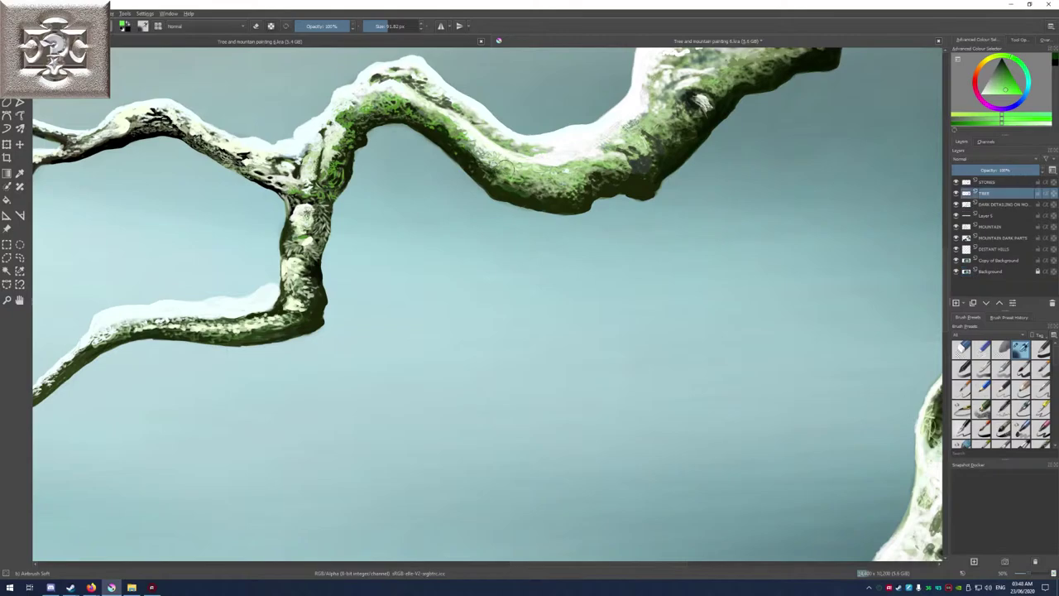
Set the airbrush size to about 25 px and dab light green on the underside of the curved branch.
right_click(574, 255)
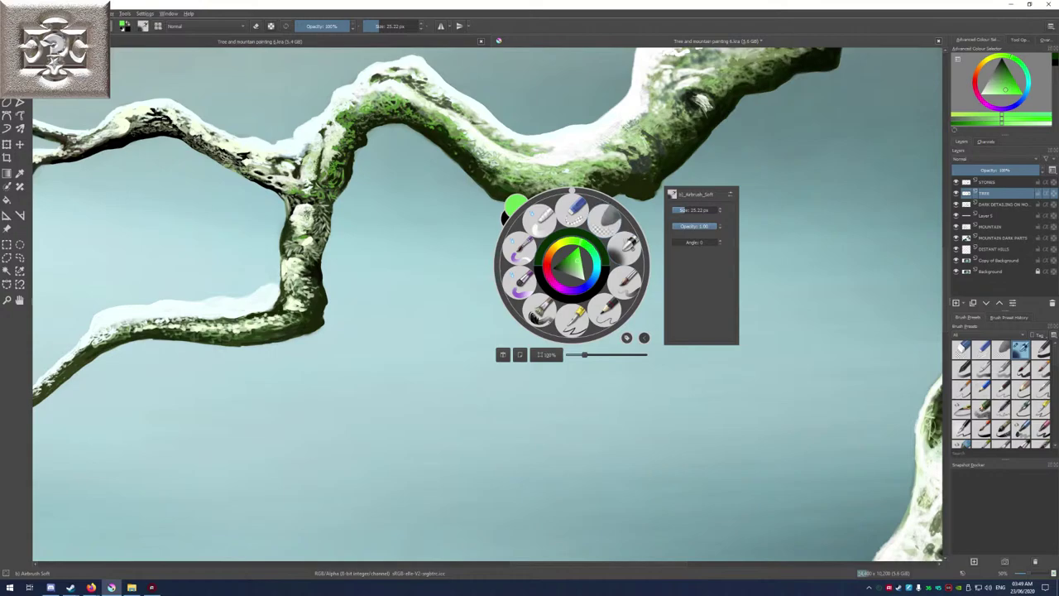
click(485, 171)
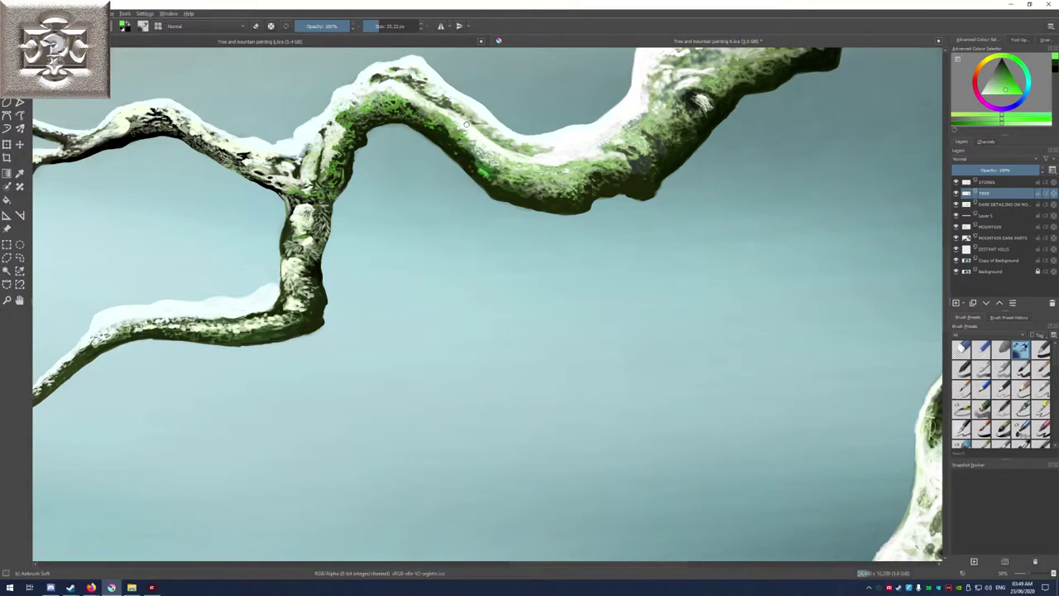
Set the airbrush size to about 8 px and change the painting colour to a very dark green.
click(375, 27)
drag(375, 27, 377, 27)
right_click(691, 217)
drag(688, 220, 670, 215)
right_click(668, 214)
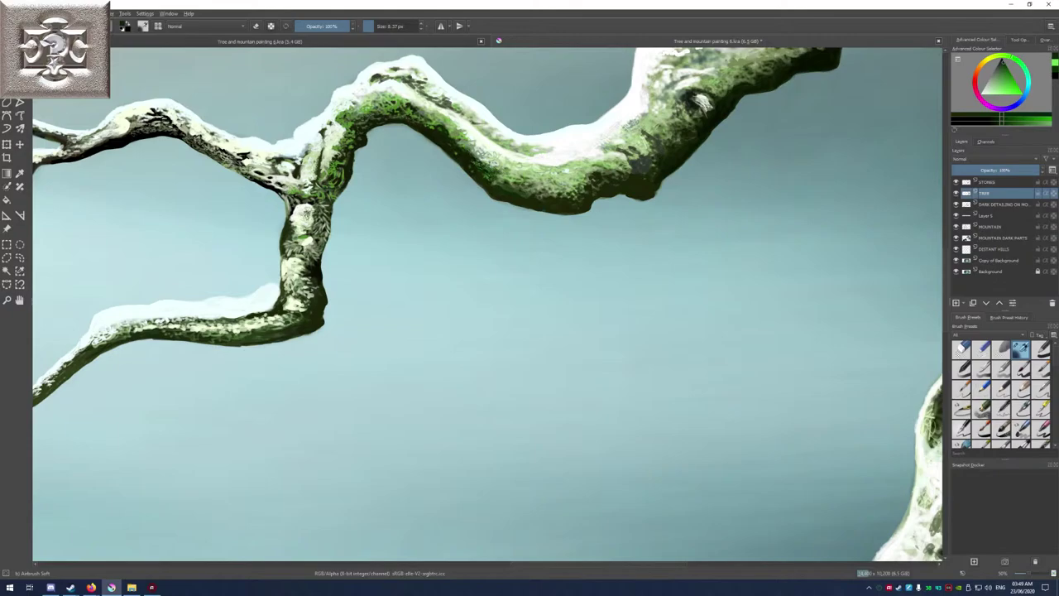
Set the airbrush opacity to about 48% and its size to about 33 px.
scroll(488, 304, down, 2)
scroll(488, 304, down, 4)
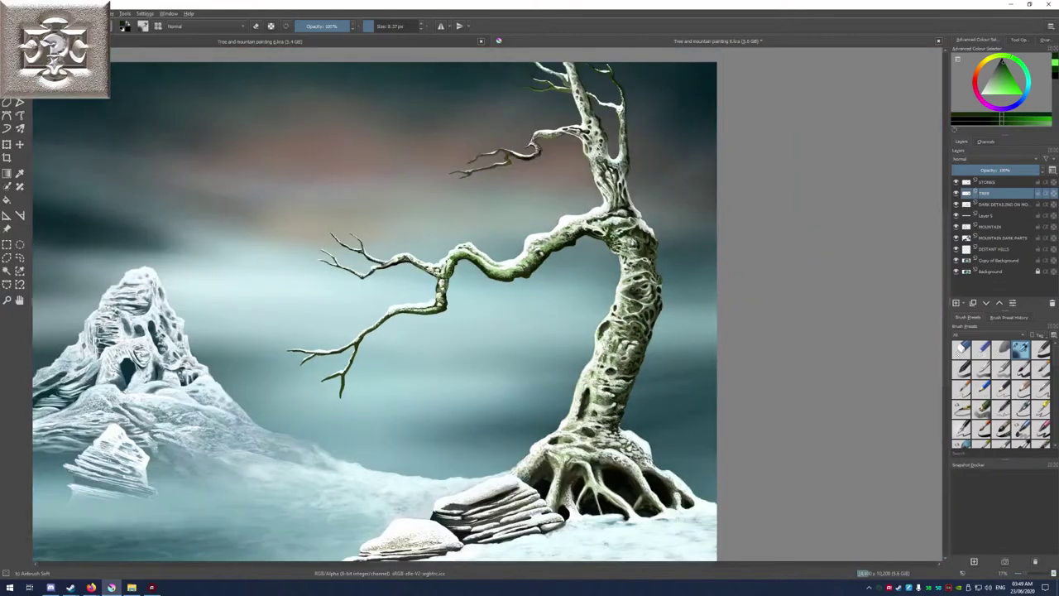
scroll(426, 370, down, 1)
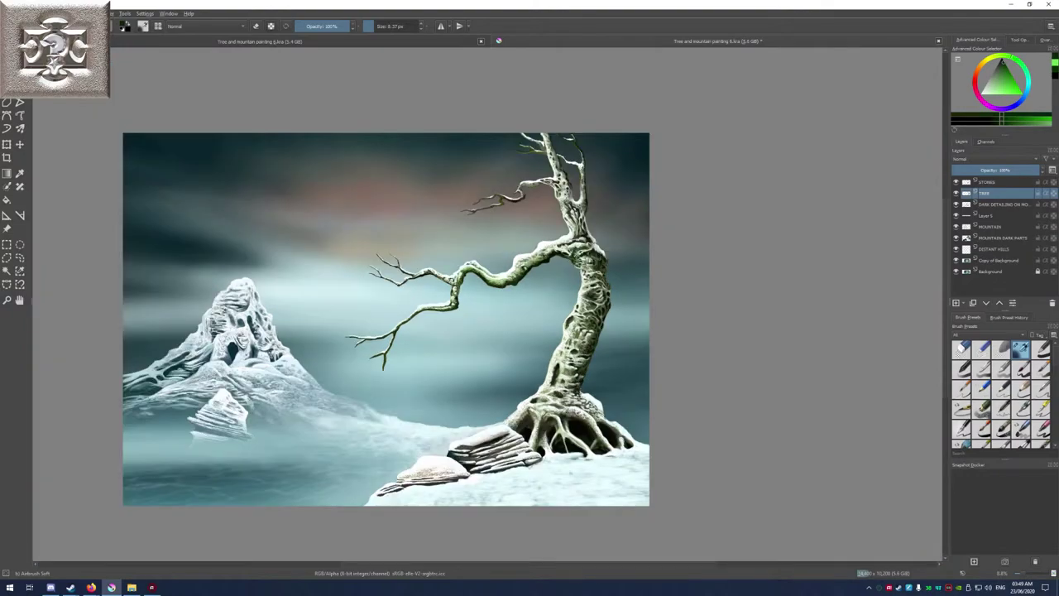
scroll(567, 326, up, 3)
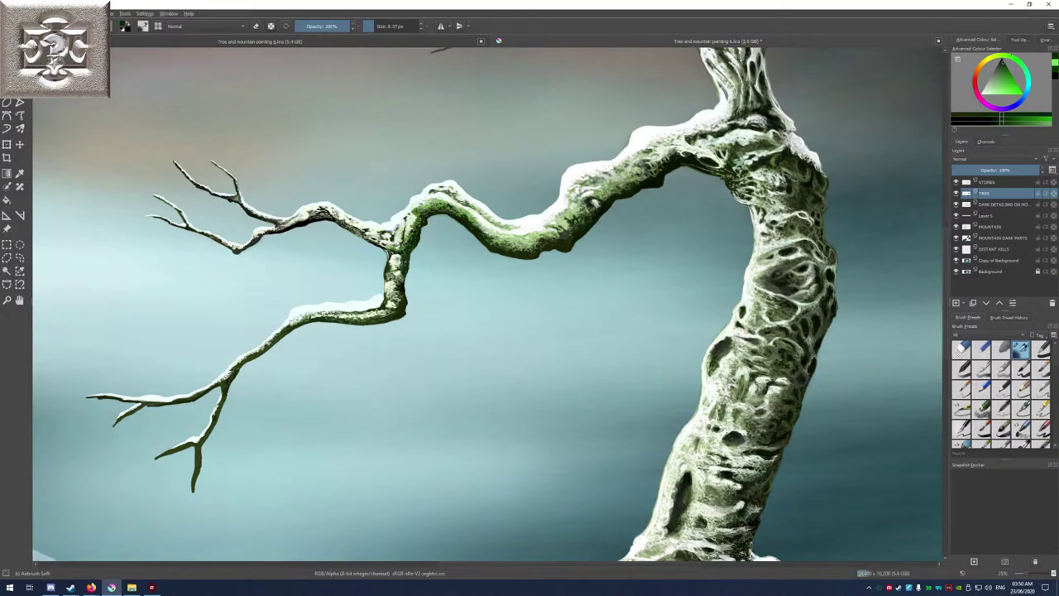
right_click(453, 132)
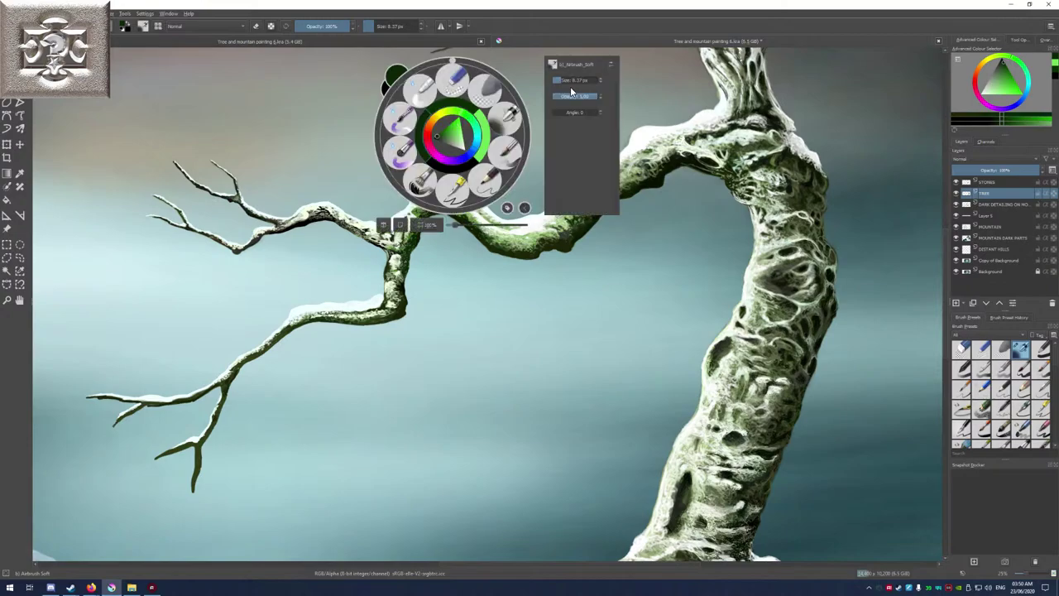
click(576, 98)
click(573, 79)
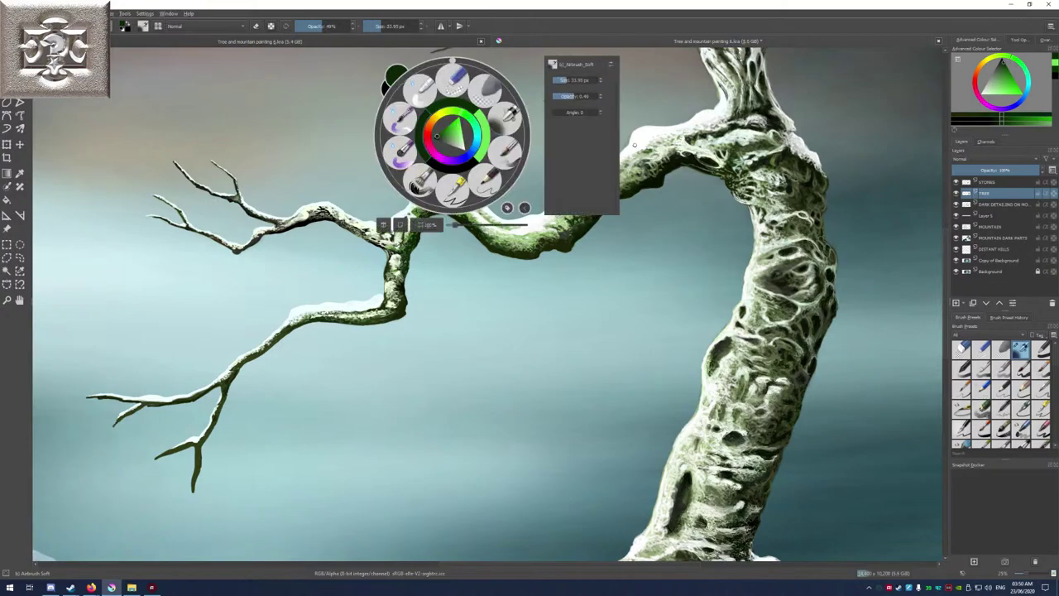
key(Escape)
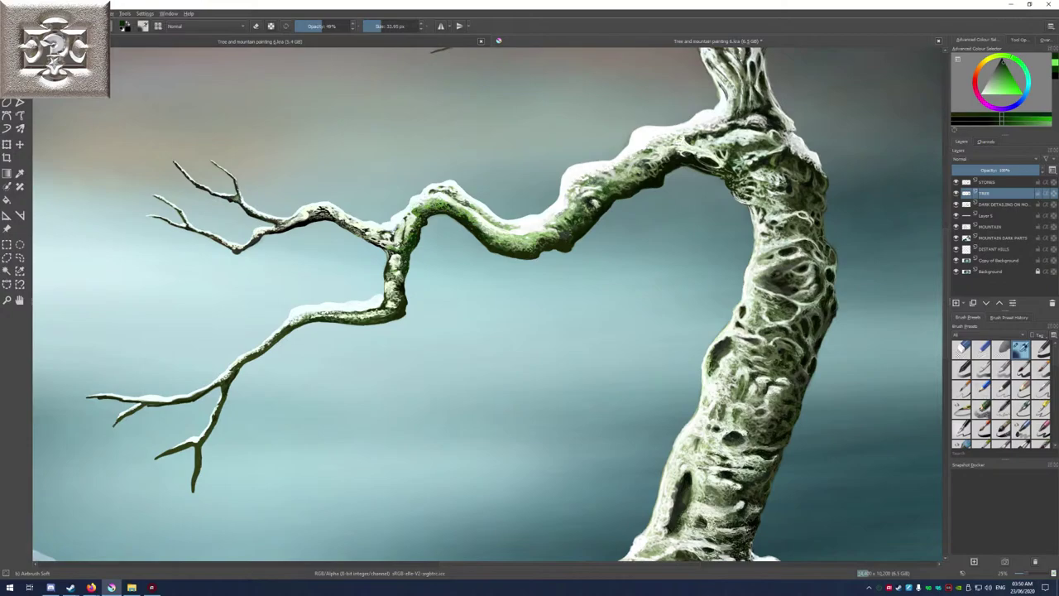
Check the live-stream status in the recording program and return to the painting in Krita.
key(minus)
key(minus)
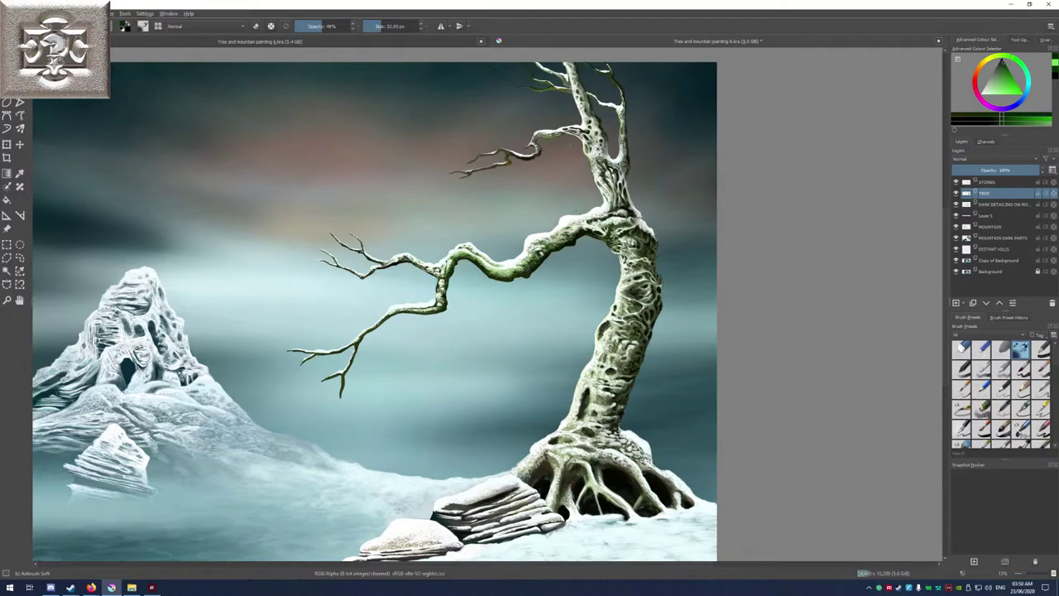
scroll(493, 263, up, 3)
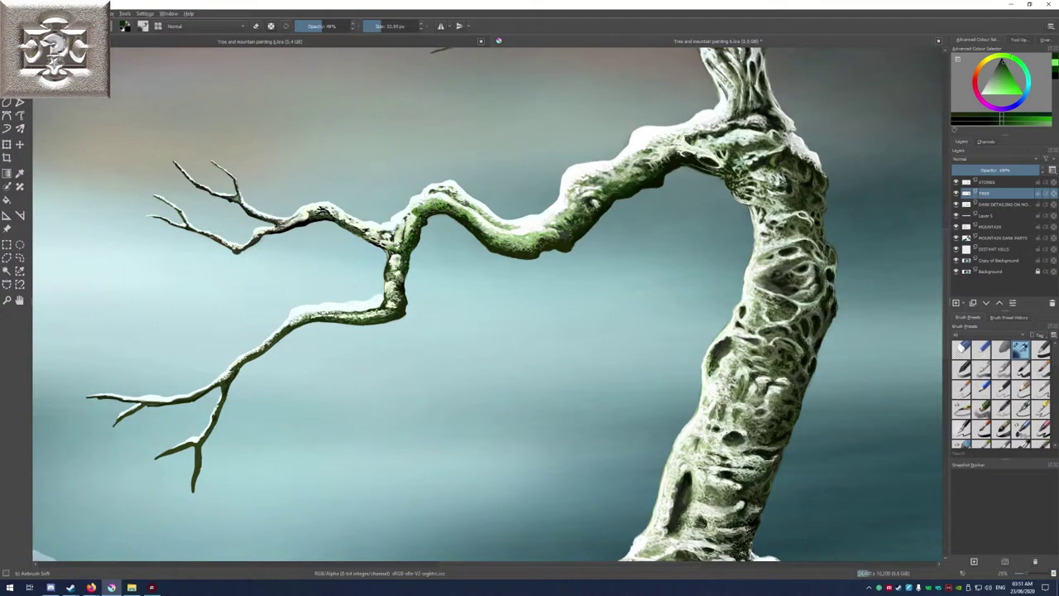
click(152, 587)
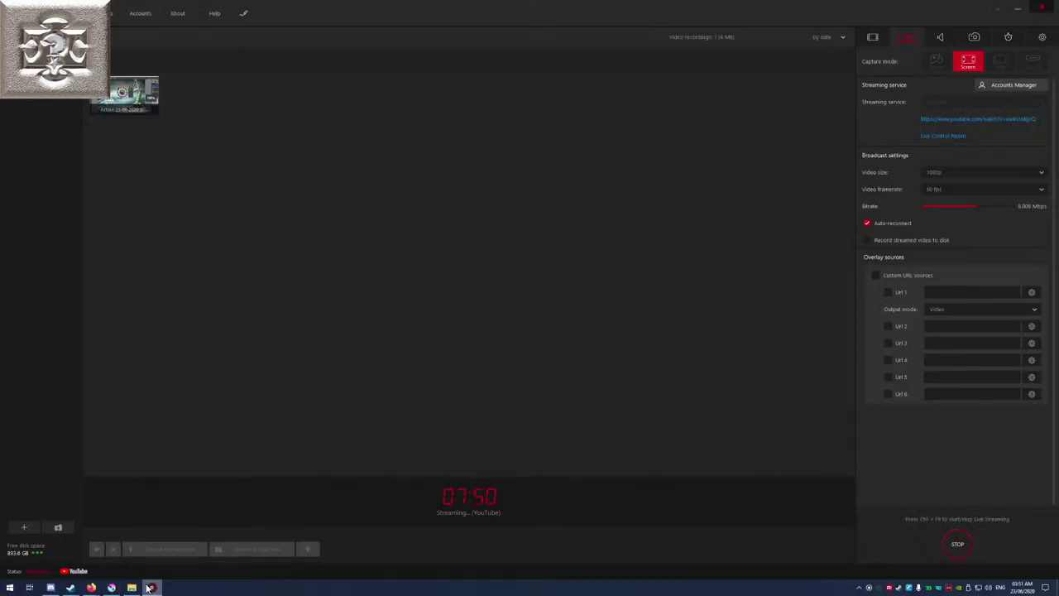
click(111, 587)
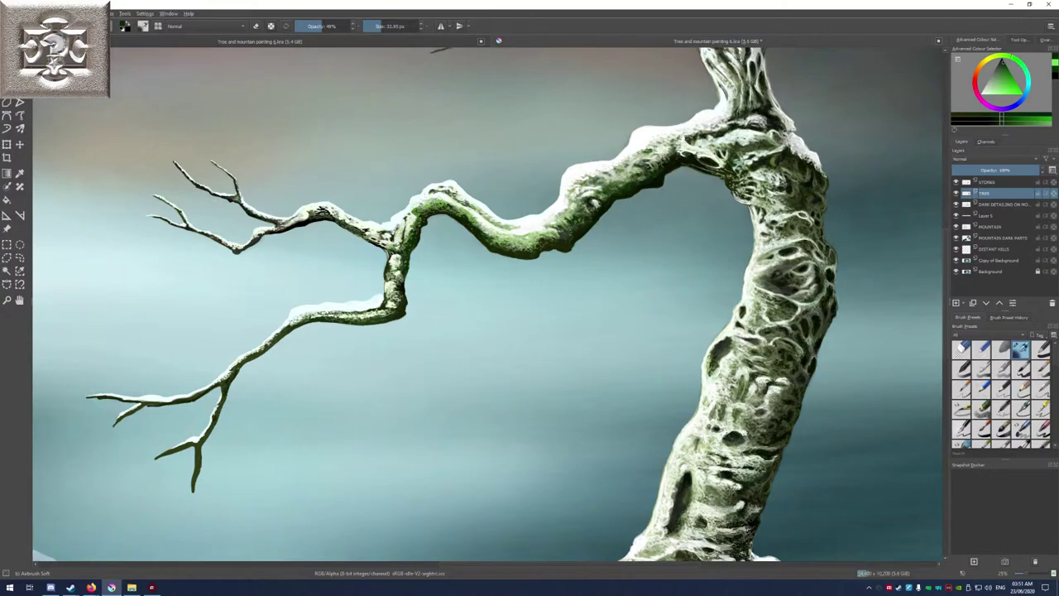
Change the painting colour to white and dismiss the pop-up palette.
drag(995, 95, 984, 94)
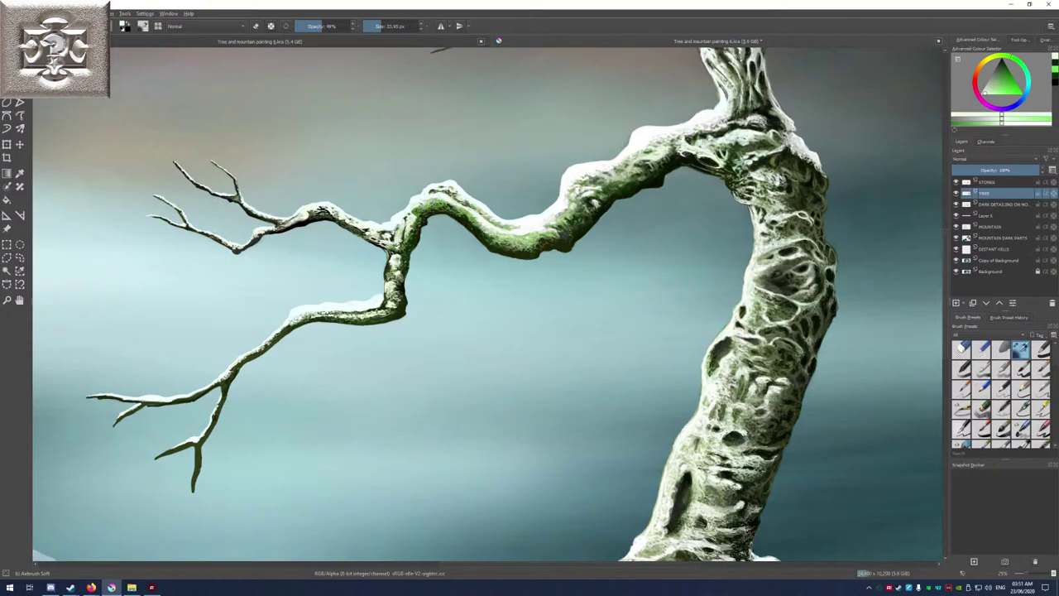
right_click(637, 244)
click(637, 254)
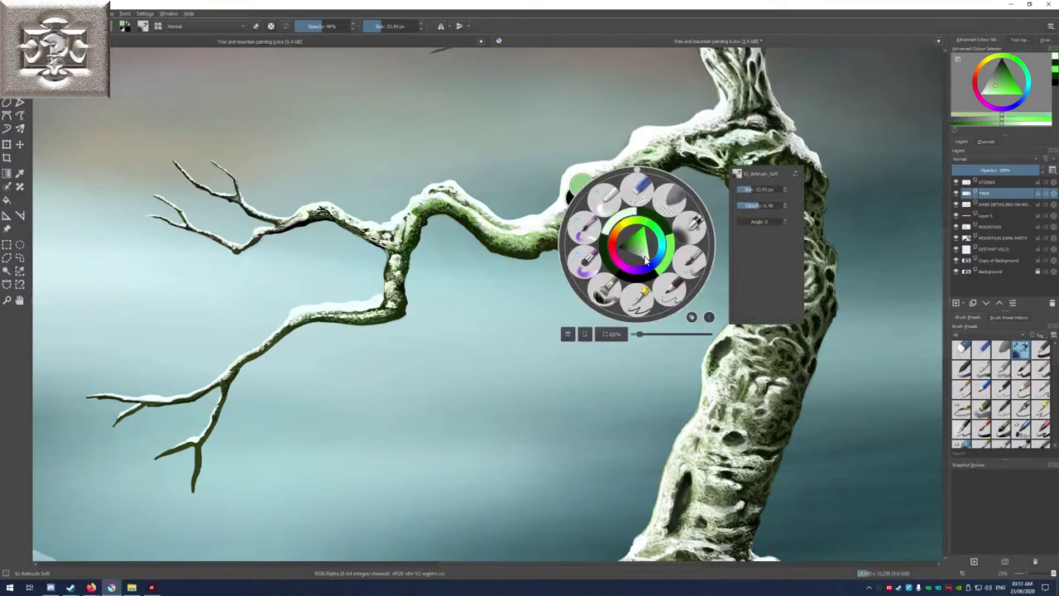
click(647, 263)
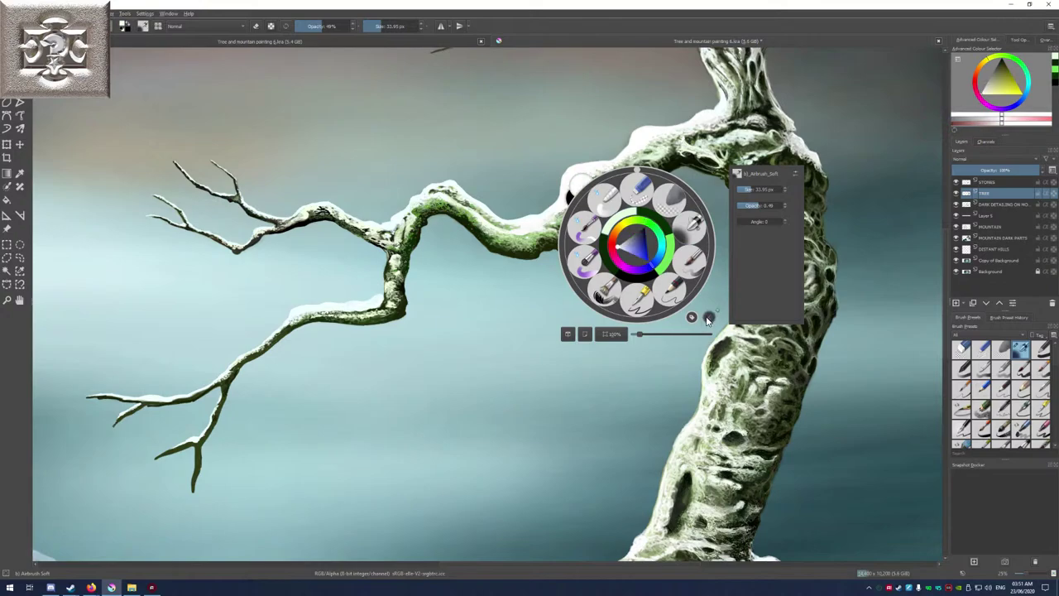
click(722, 316)
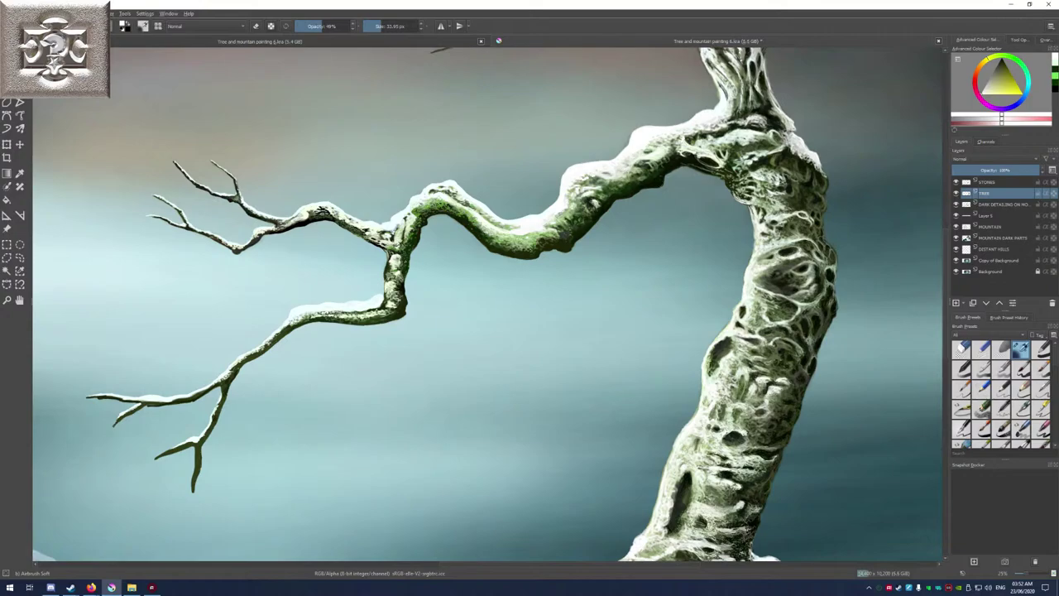
Examine the tree's branches and trunk up close and within the whole composition.
key(minus)
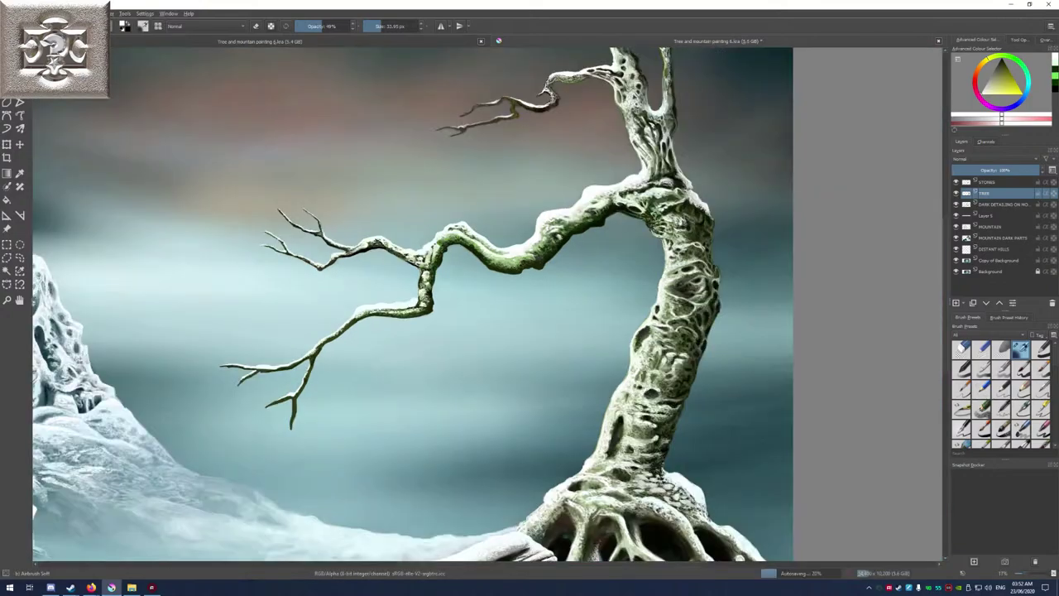
key(minus)
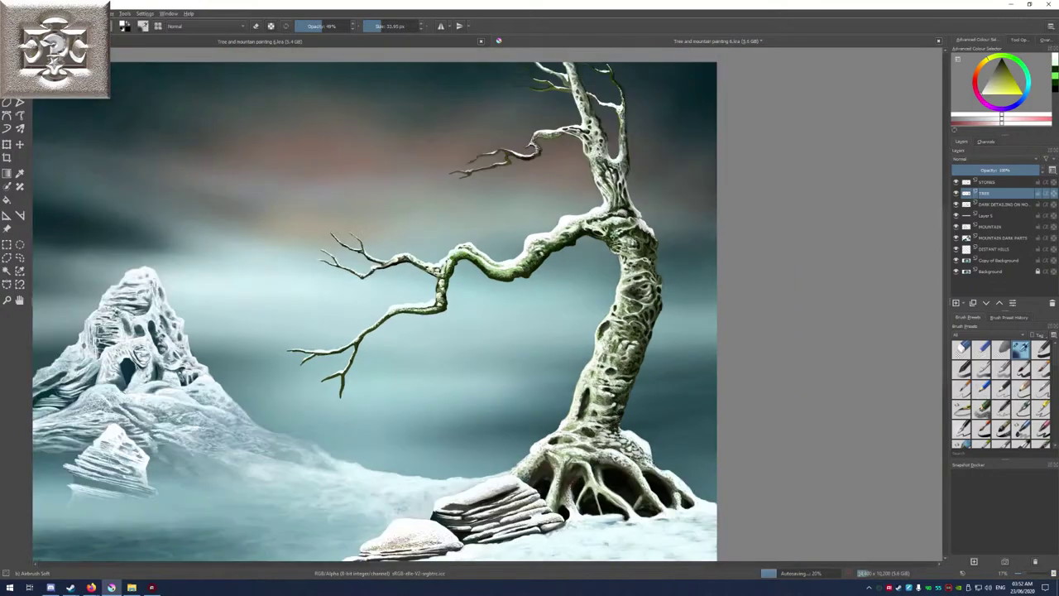
key(plus)
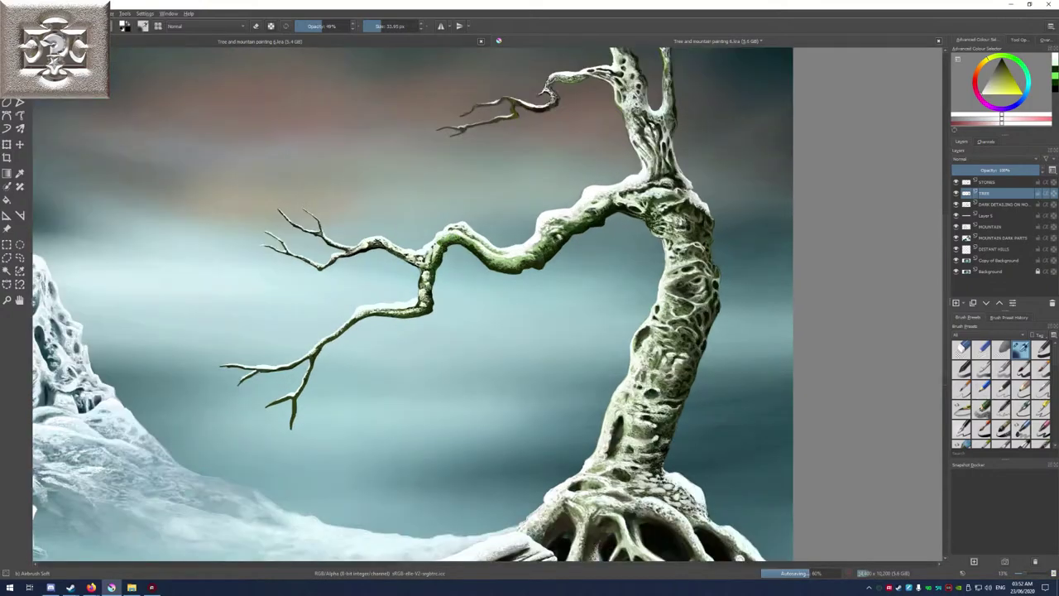
key(minus)
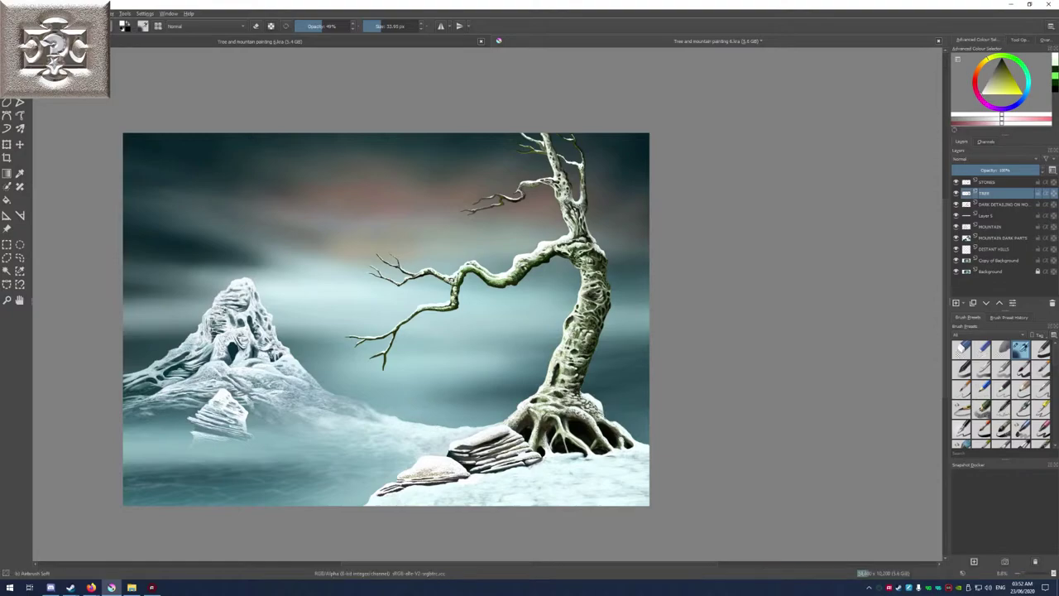
key(plus)
key(plus)
key(plus)
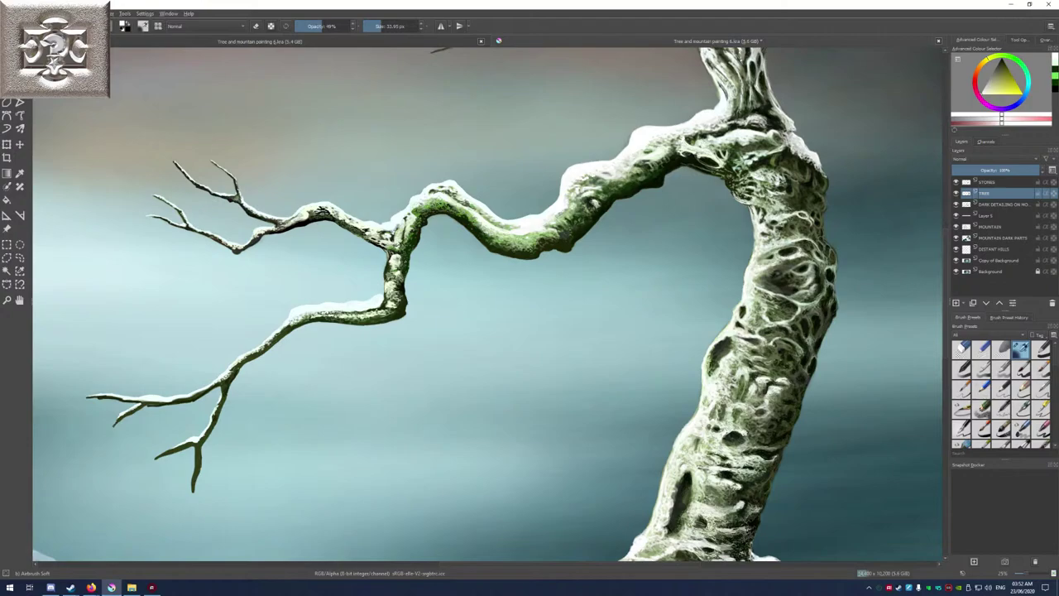
key(minus)
key(minus)
key(minus)
key(minus)
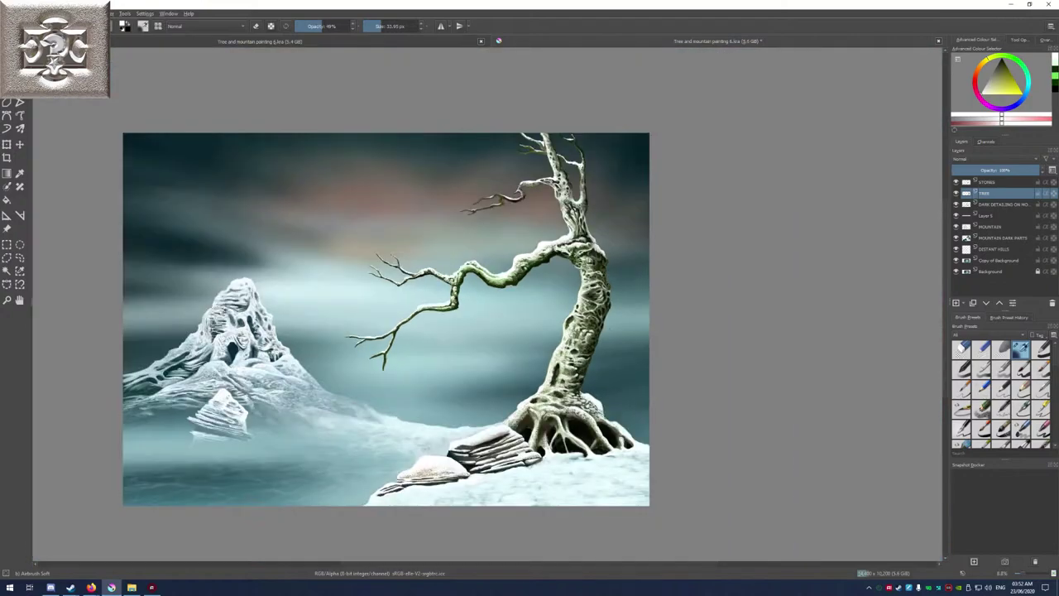
right_click(480, 360)
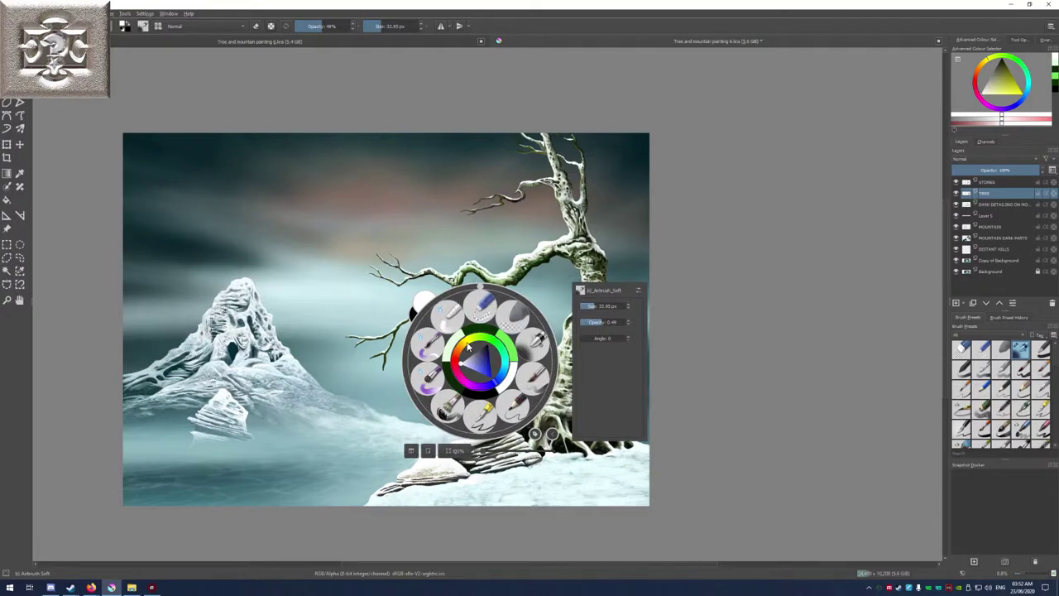
click(600, 456)
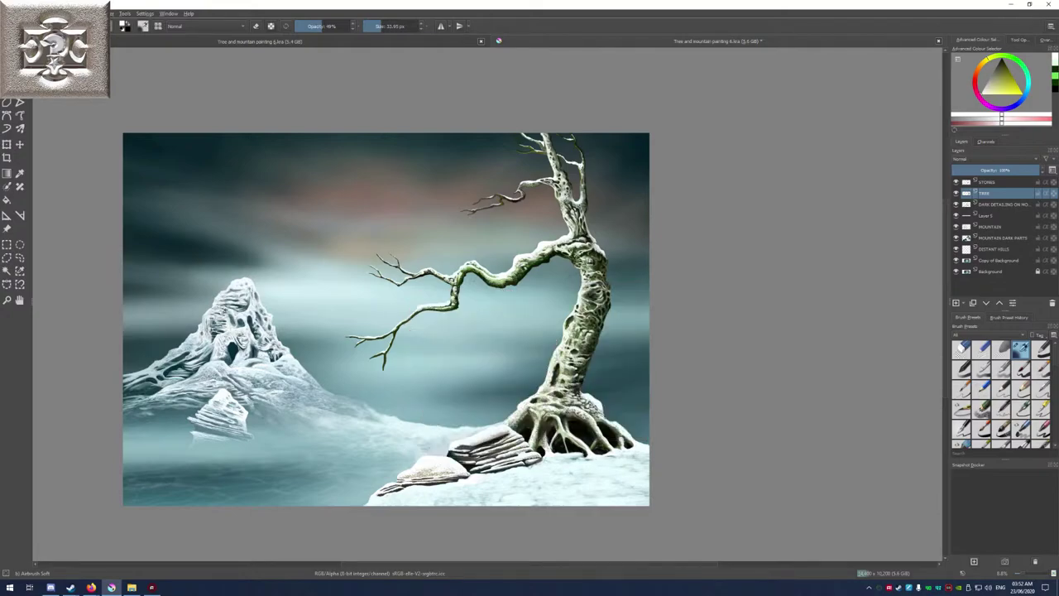
mouse_move(484, 331)
mouse_down()
mouse_move(548, 342)
mouse_move(580, 327)
mouse_up()
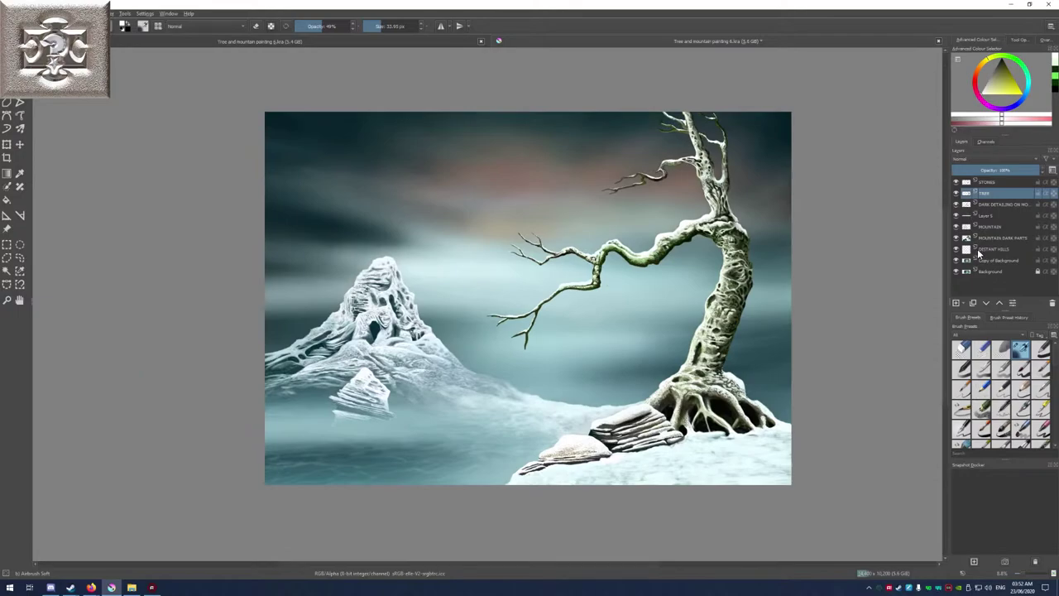
Activate the DISTANT HILLS layer and set the soft airbrush to 64 px size and about 18% opacity.
click(980, 248)
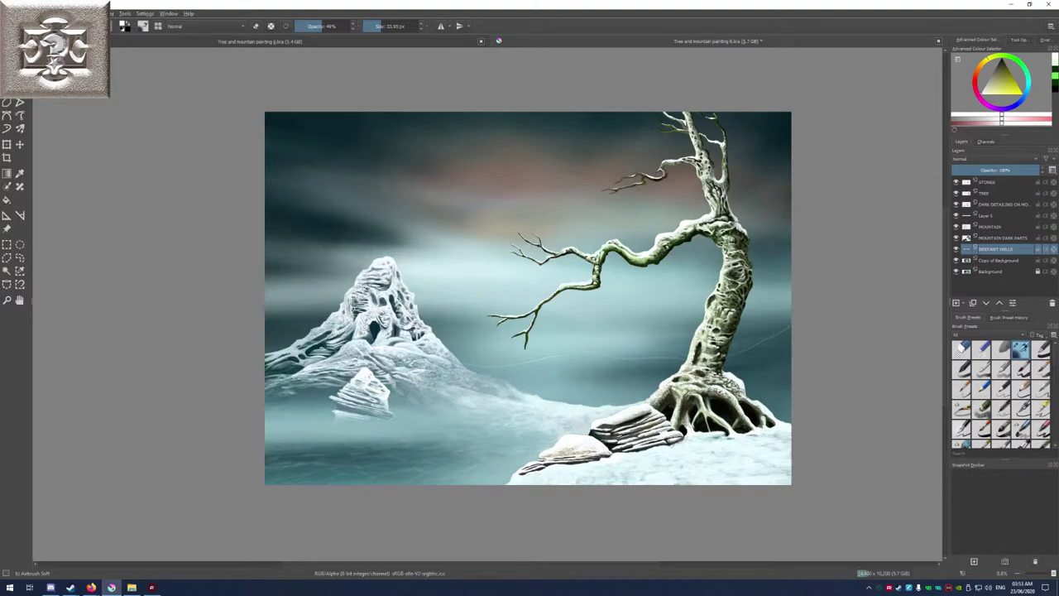
scroll(487, 306, down, 1)
scroll(488, 305, up, 1)
right_click(534, 331)
mouse_move(655, 293)
mouse_down()
mouse_move(645, 293)
mouse_move(662, 278)
mouse_up()
Set the airbrush to about 144 px and 11% opacity, and paint a faint snowy mountain in the distance between the large mountain and the tree trunk.
right_click(616, 355)
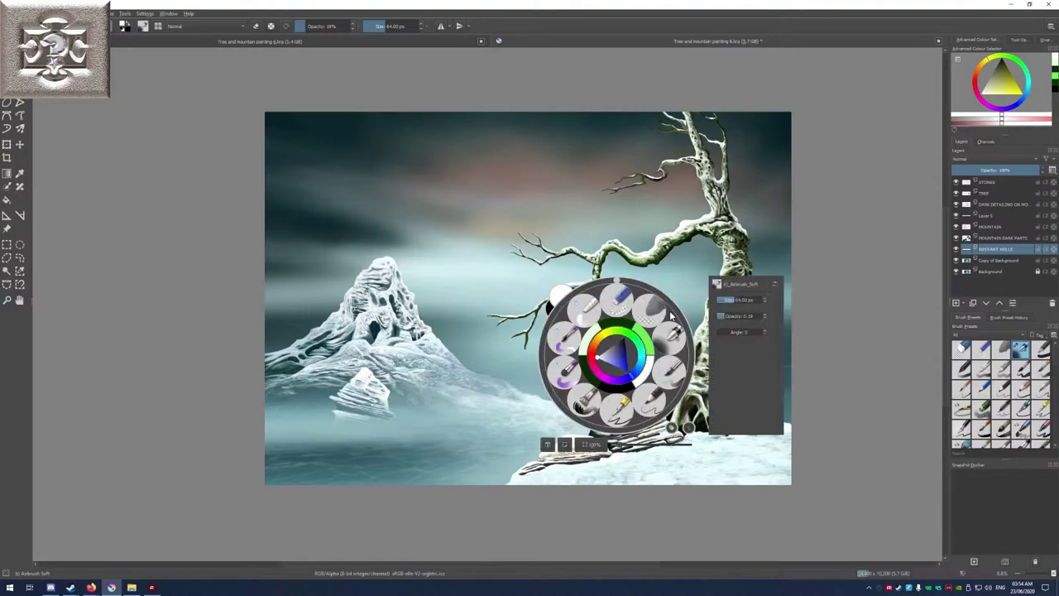
mouse_move(727, 298)
mouse_down()
mouse_move(753, 300)
mouse_move(720, 318)
mouse_up()
click(770, 356)
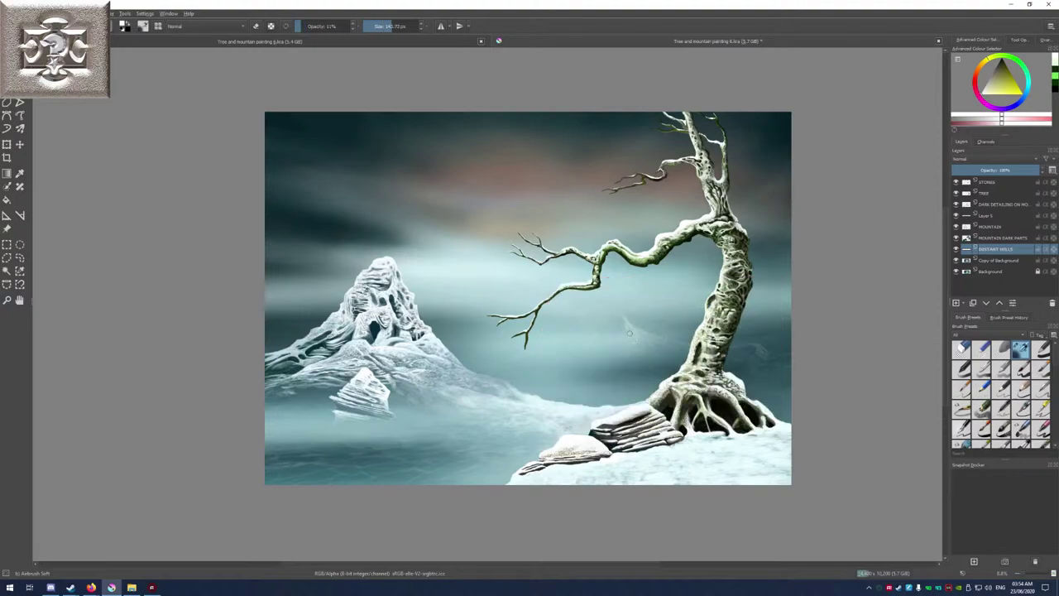
drag(636, 329, 602, 345)
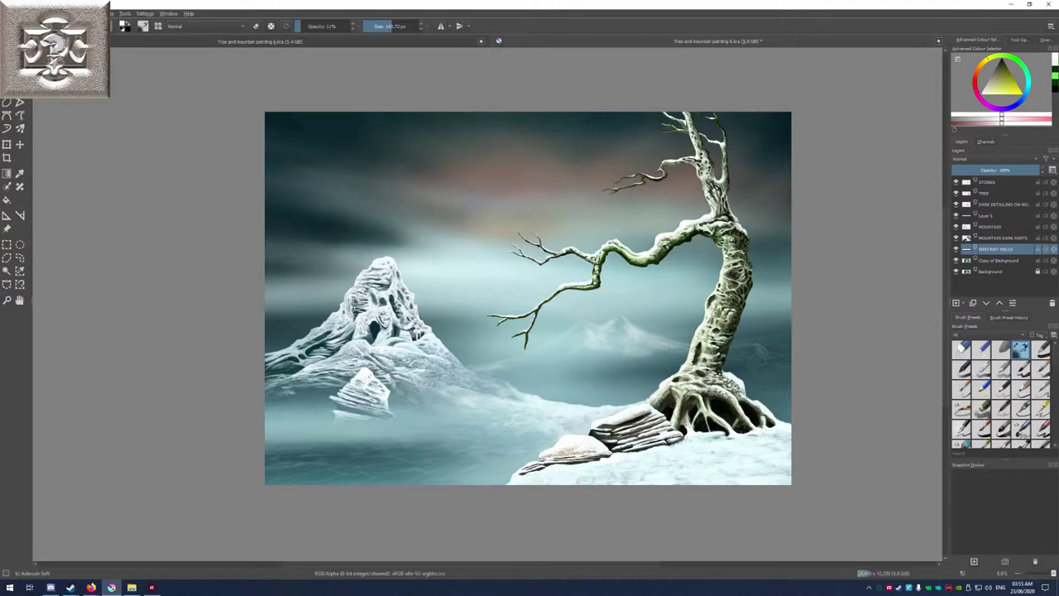
Enlarge the airbrush to about 271 px and brush soft haze over the distant hills on both sides of the tree trunk.
right_click(642, 357)
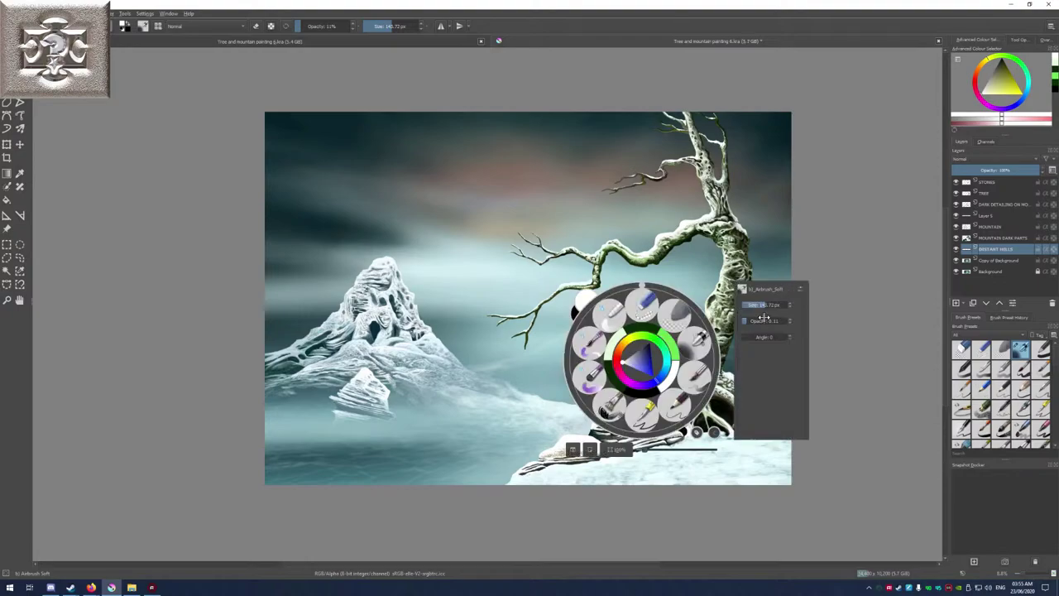
drag(771, 304, 778, 304)
click(670, 313)
drag(634, 342, 757, 361)
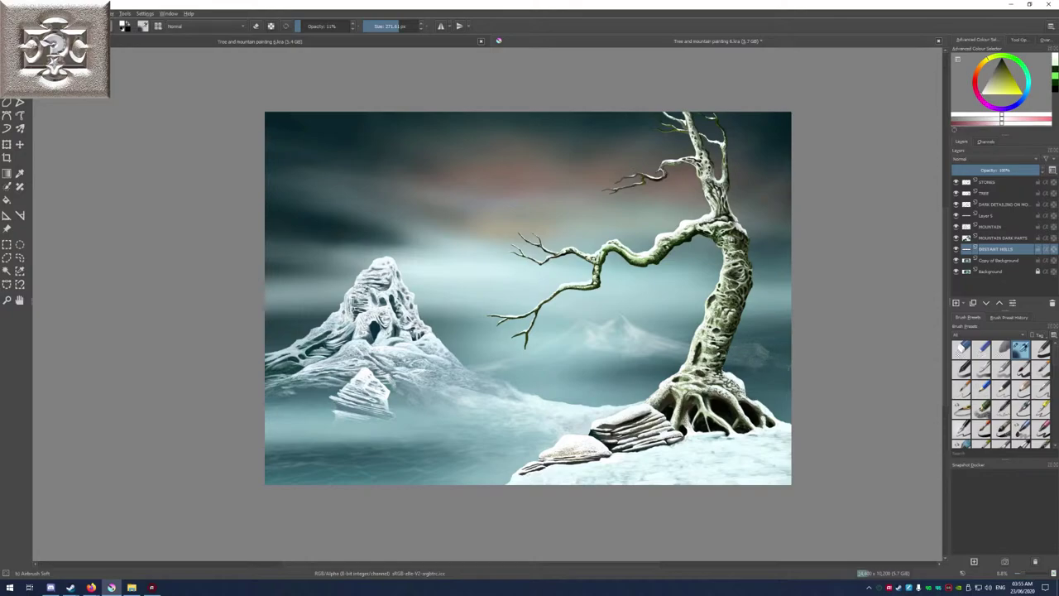
mouse_move(733, 366)
mouse_down()
mouse_move(781, 386)
mouse_move(784, 363)
mouse_move(778, 396)
mouse_move(744, 399)
mouse_move(786, 415)
mouse_move(778, 419)
mouse_up()
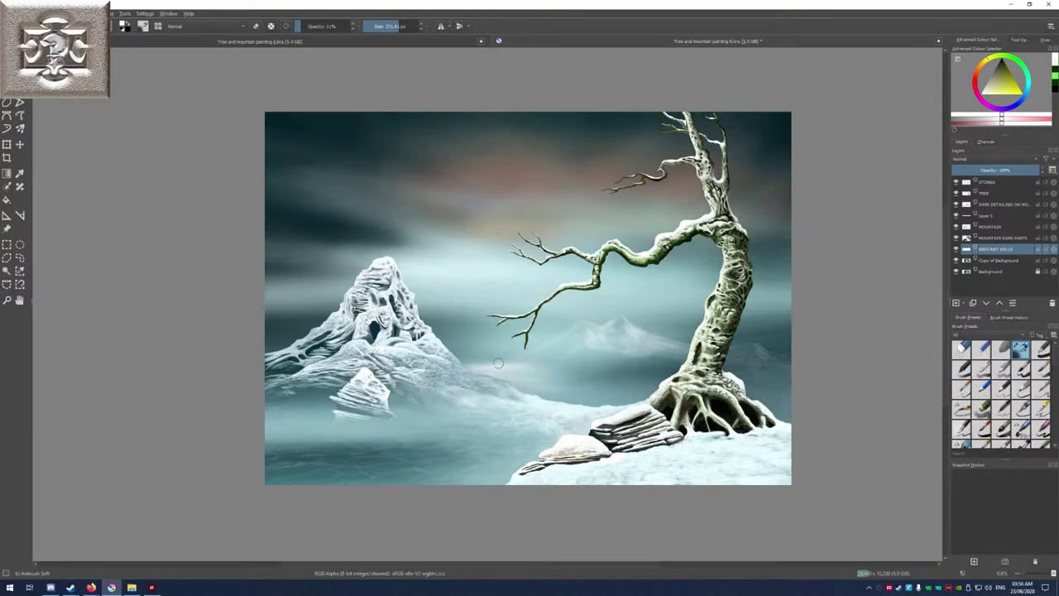
Enlarge the airbrush to about 764 px and paint a broad band of pale mist below the distant mountain.
right_click(534, 372)
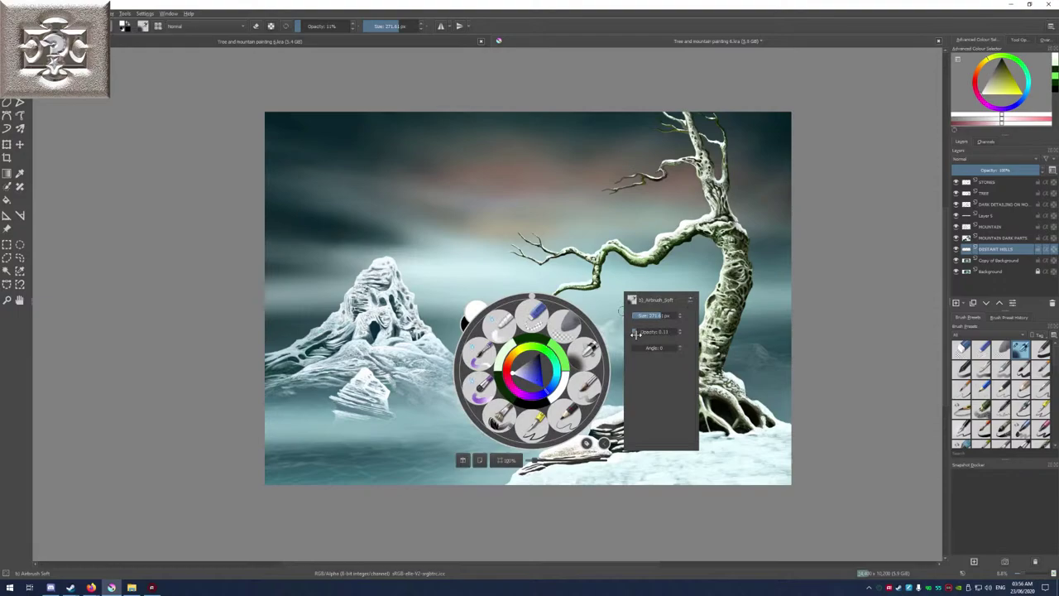
scroll(666, 317, down, 2)
key(Escape)
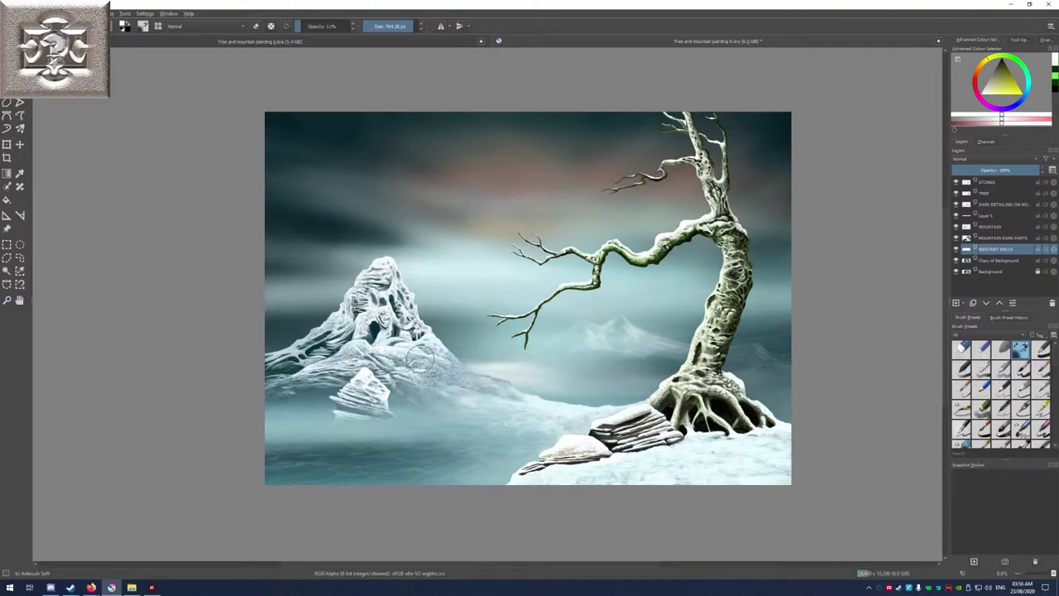
drag(564, 364, 649, 364)
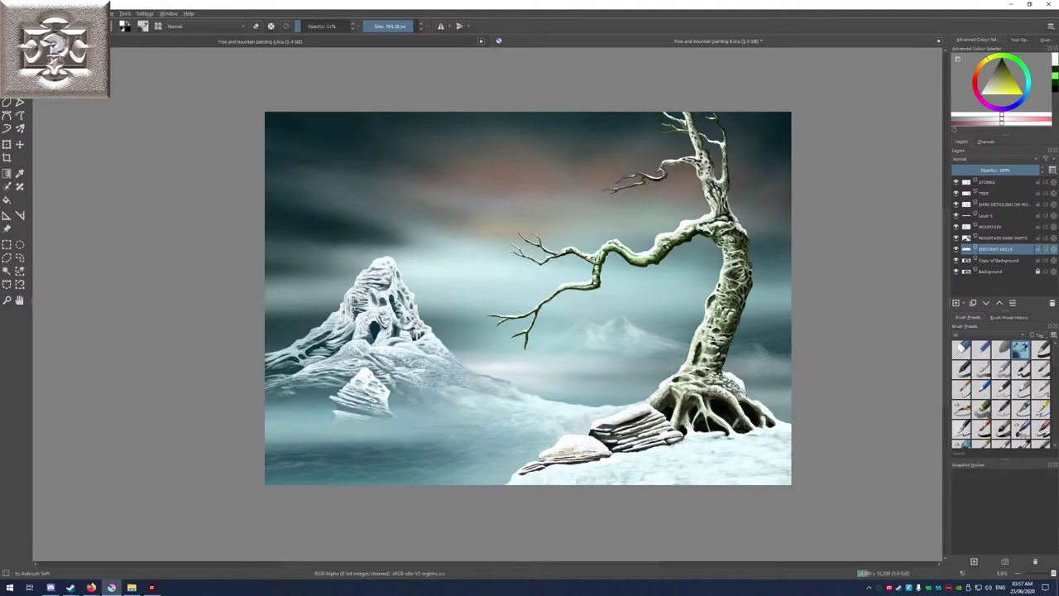
Reduce the airbrush size to about 51 px and readjust it to about 84 px for detailing the distant hills.
right_click(769, 395)
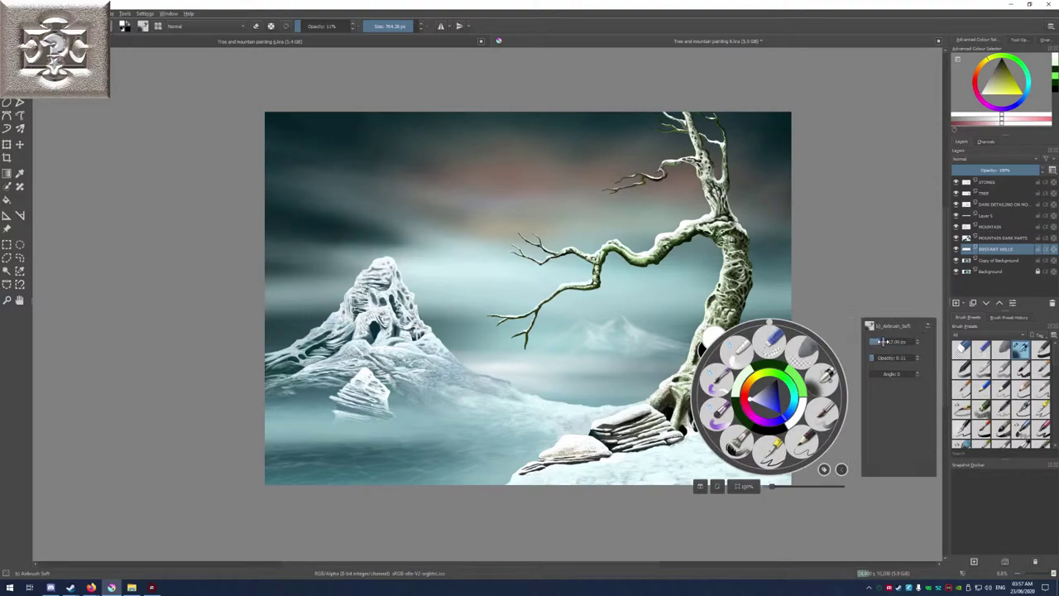
drag(881, 341, 898, 340)
key(Escape)
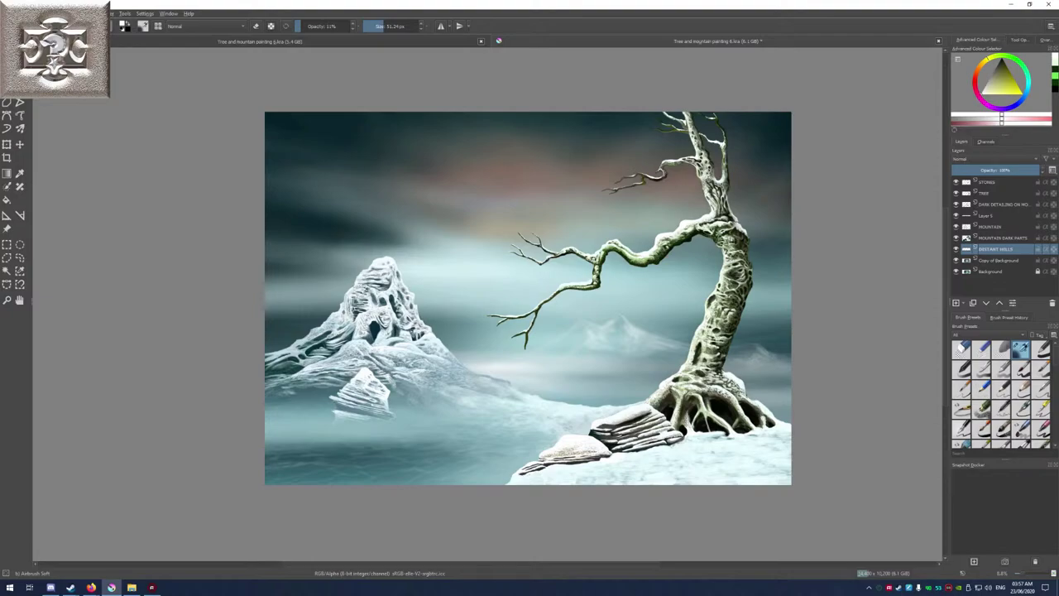
right_click(752, 364)
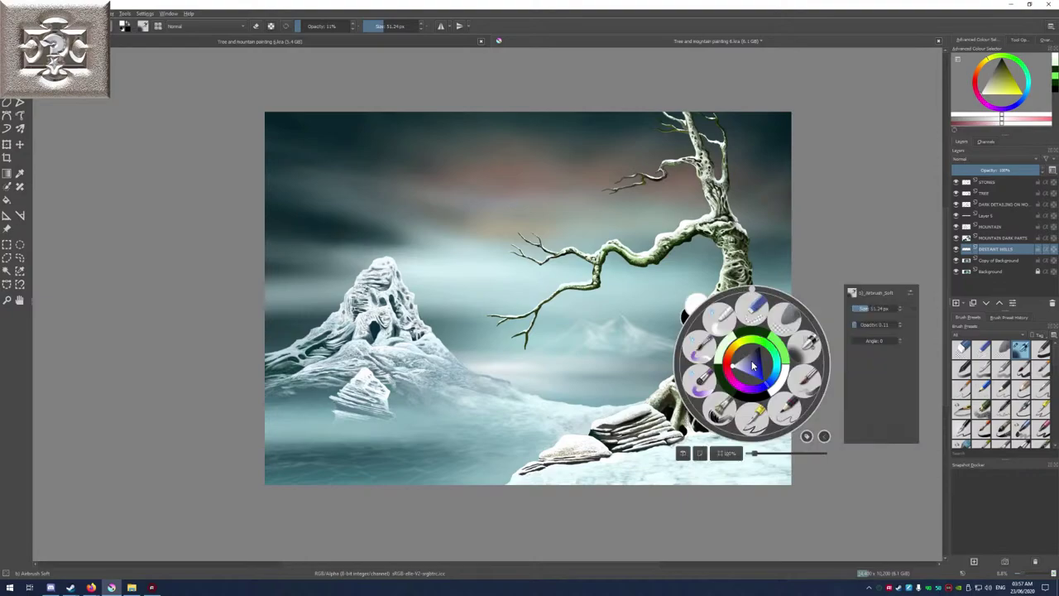
drag(872, 310, 878, 309)
key(Escape)
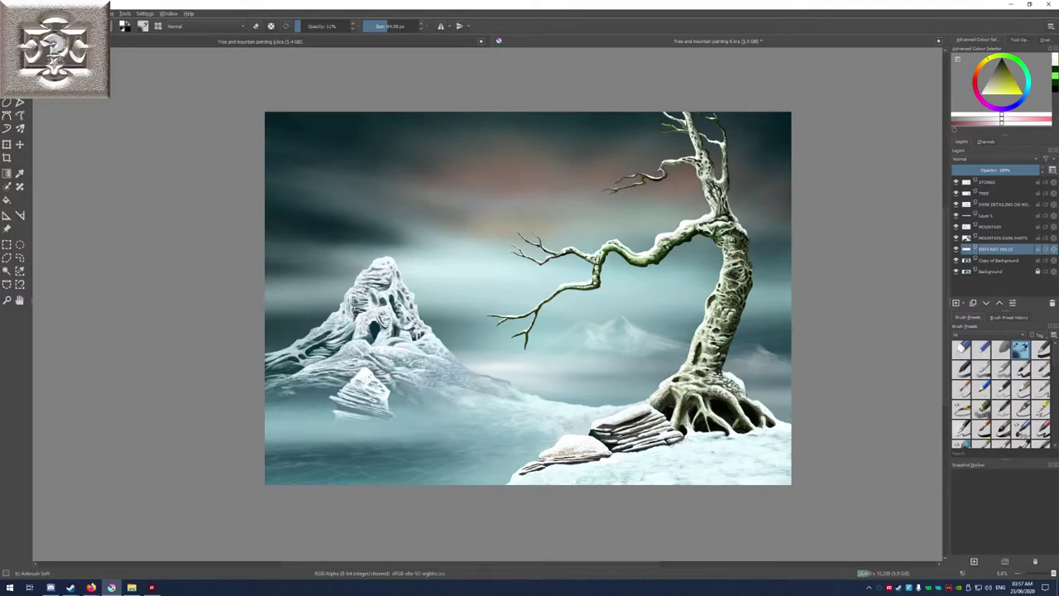